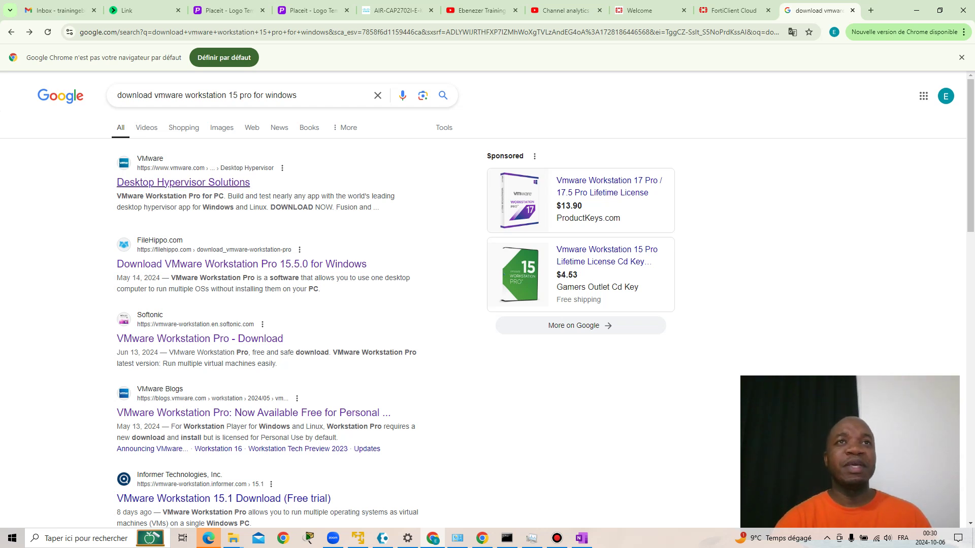
Open VMware's Desktop Hypervisor Solutions search result, follow the Workstation Pro for PC download link, and close the Broadcom sign-in page it opens.
click(183, 182)
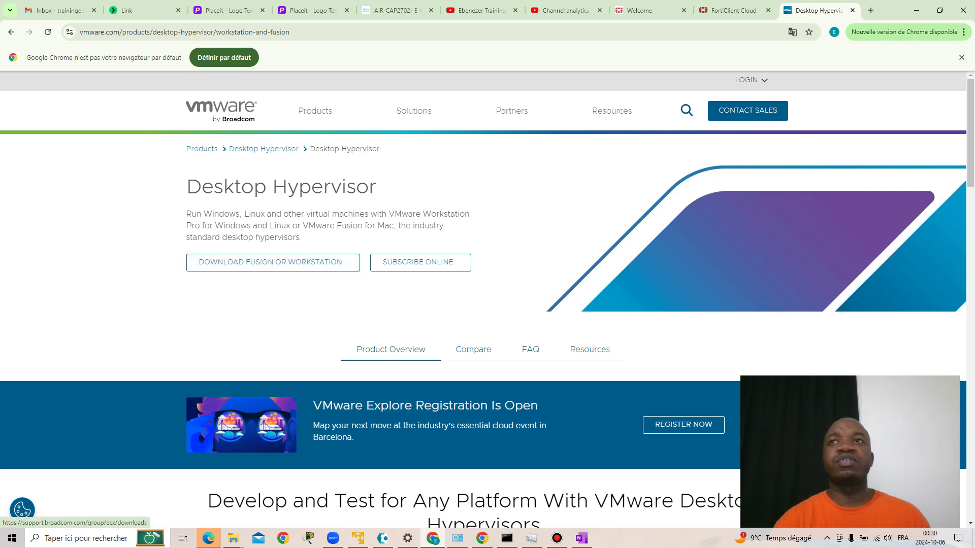
scroll(487, 299, down, 12)
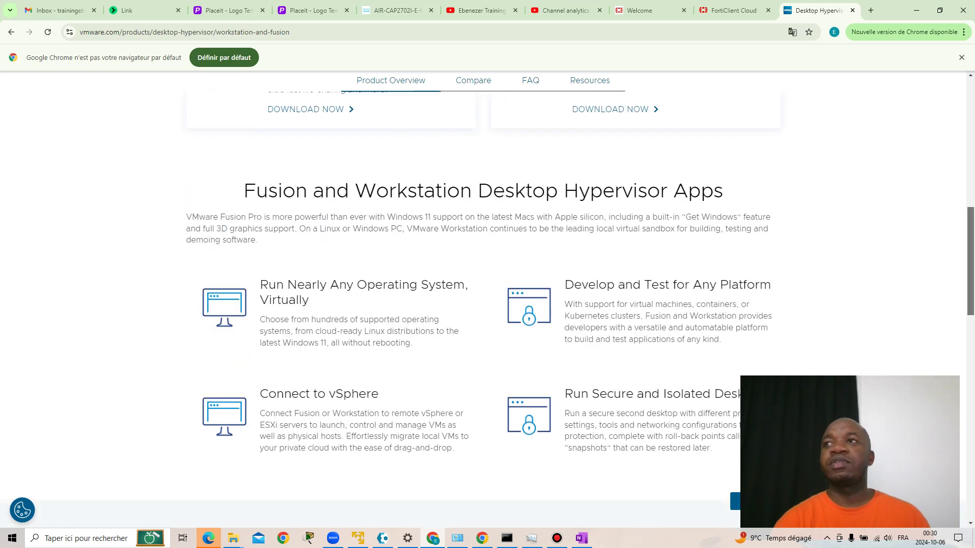
scroll(609, 300, up, 4)
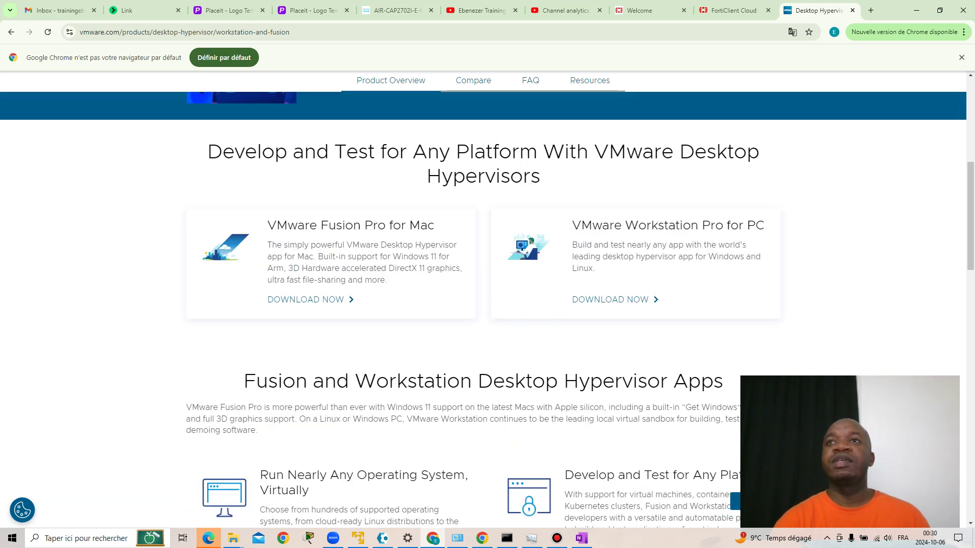
click(610, 300)
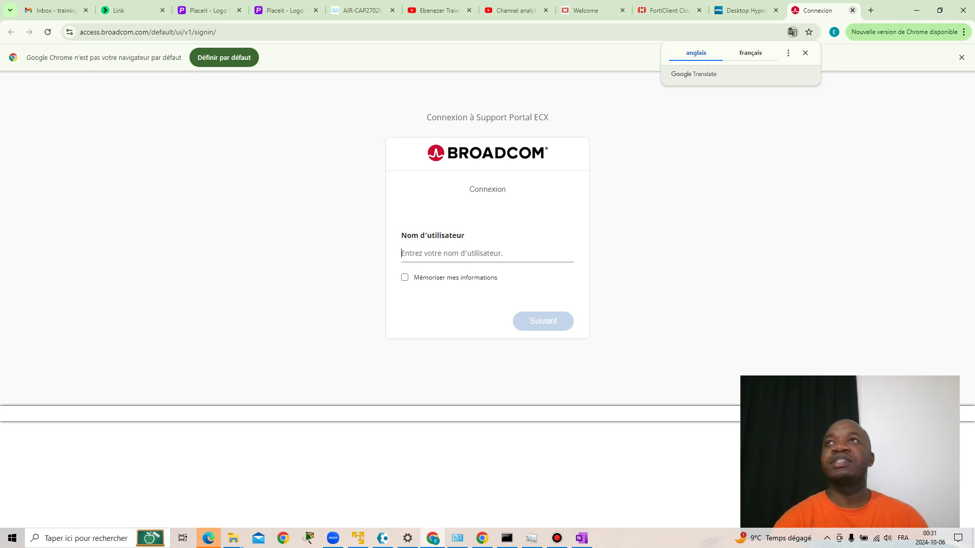
click(852, 10)
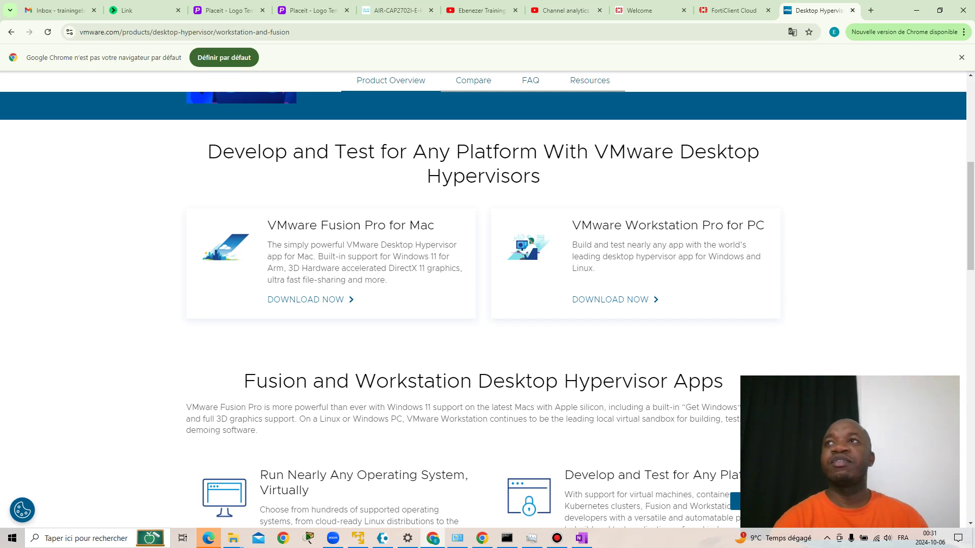
Examine the VMware Desktop Hypervisor page, including its product navigation and the Fusion Pro and Workstation Pro download sections.
scroll(483, 305, up, 7)
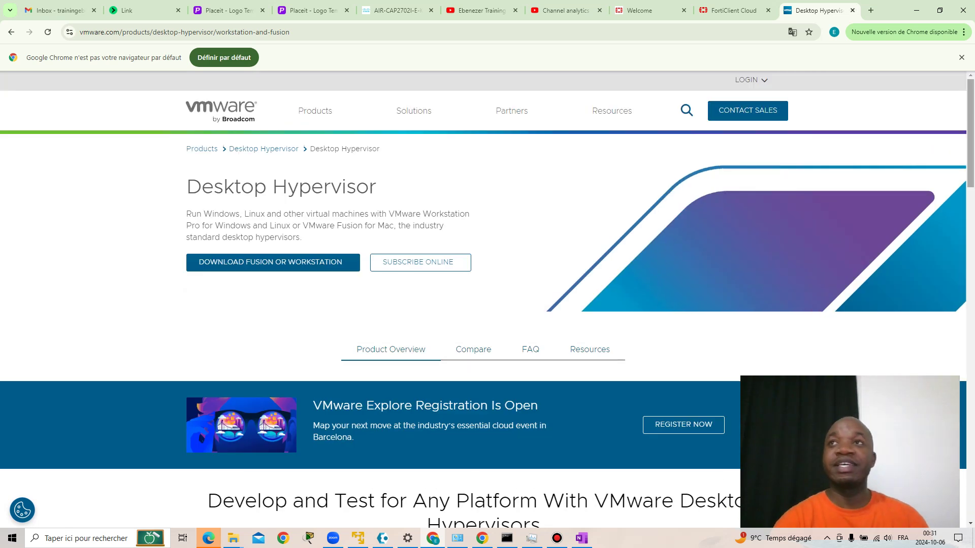
scroll(483, 305, down, 8)
scroll(482, 304, up, 8)
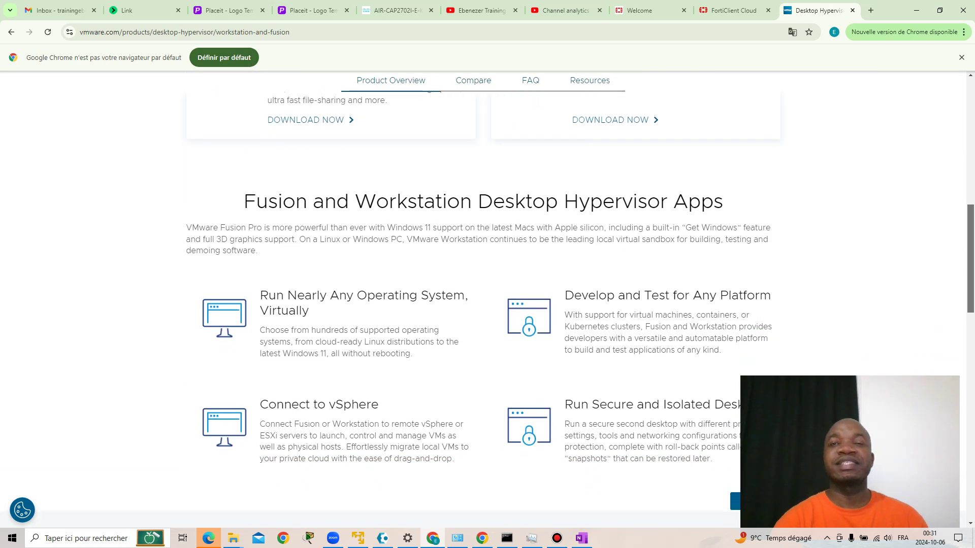
scroll(482, 304, up, 1)
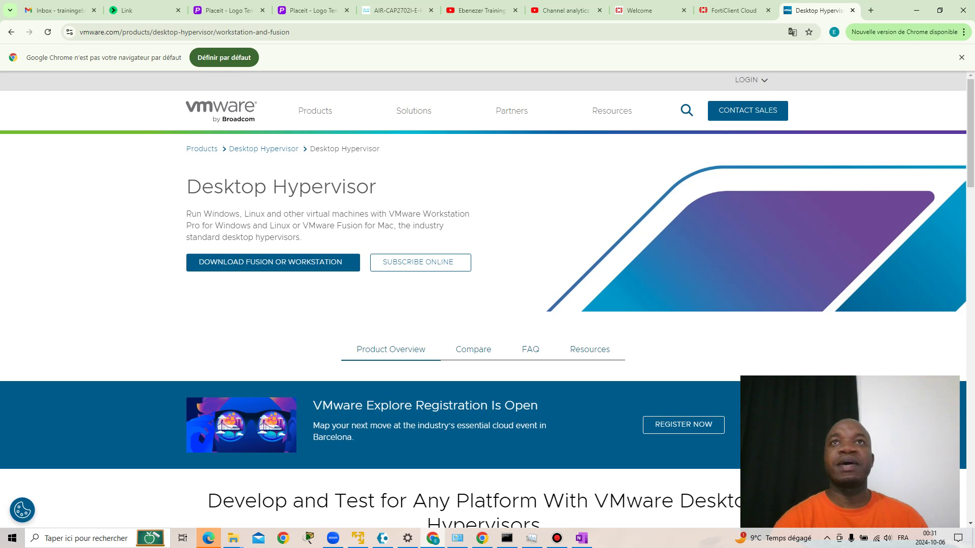
click(315, 111)
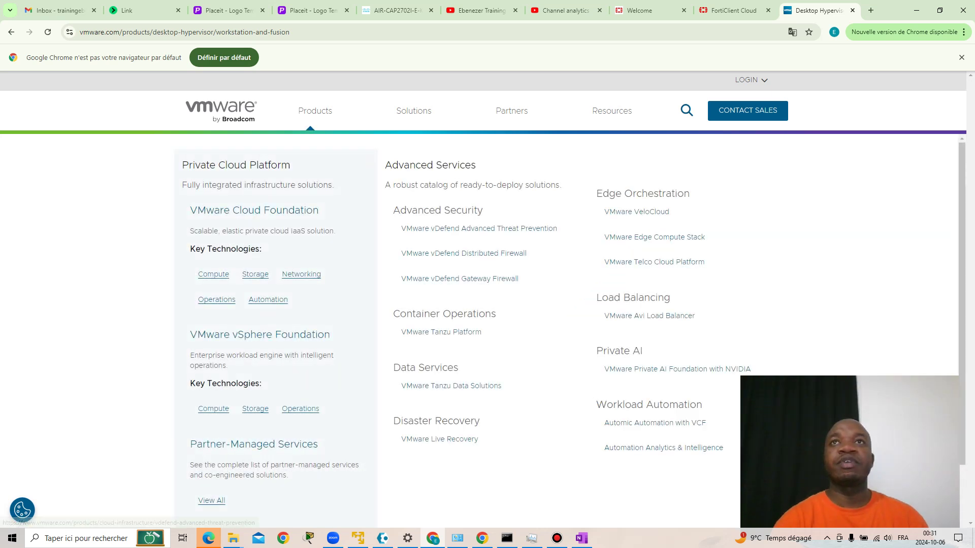
click(414, 110)
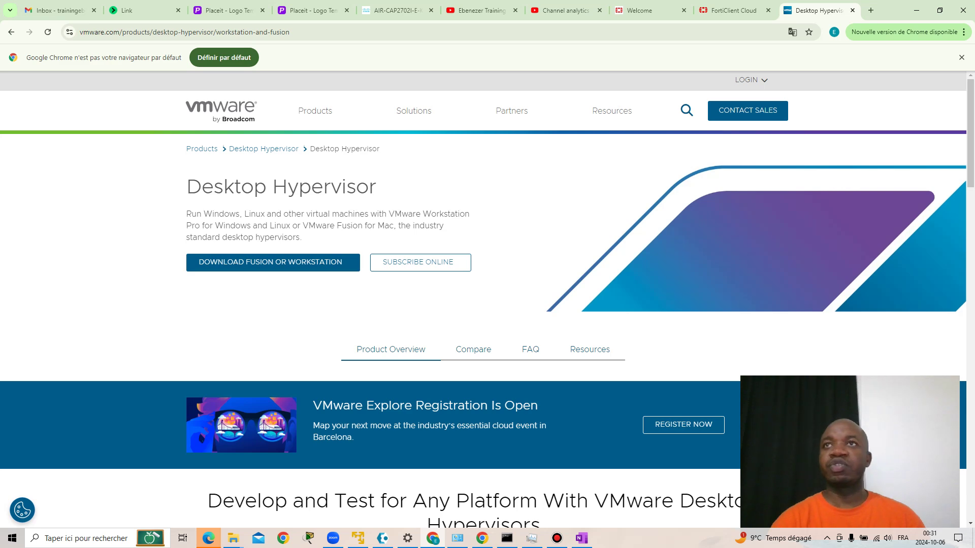
scroll(482, 305, down, 20)
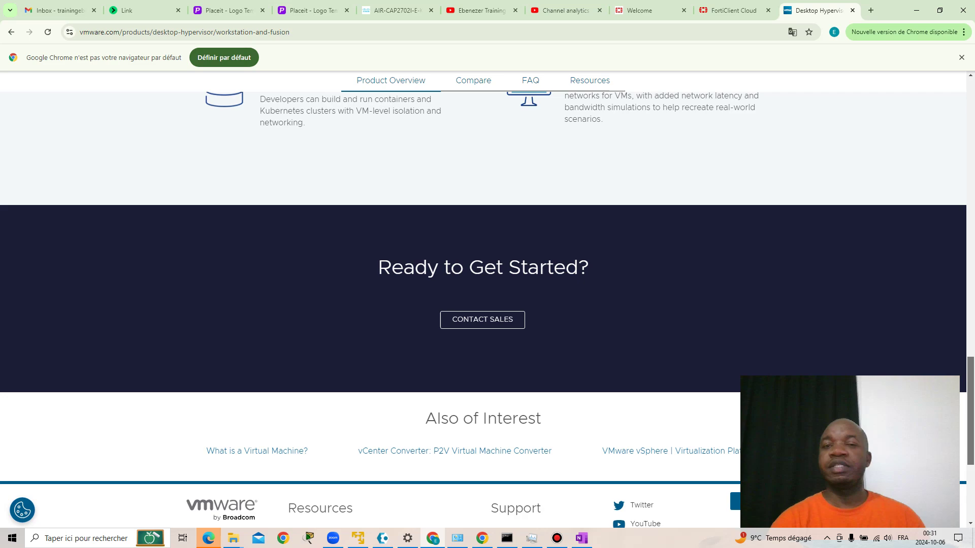
scroll(483, 305, up, 10)
scroll(482, 305, up, 8)
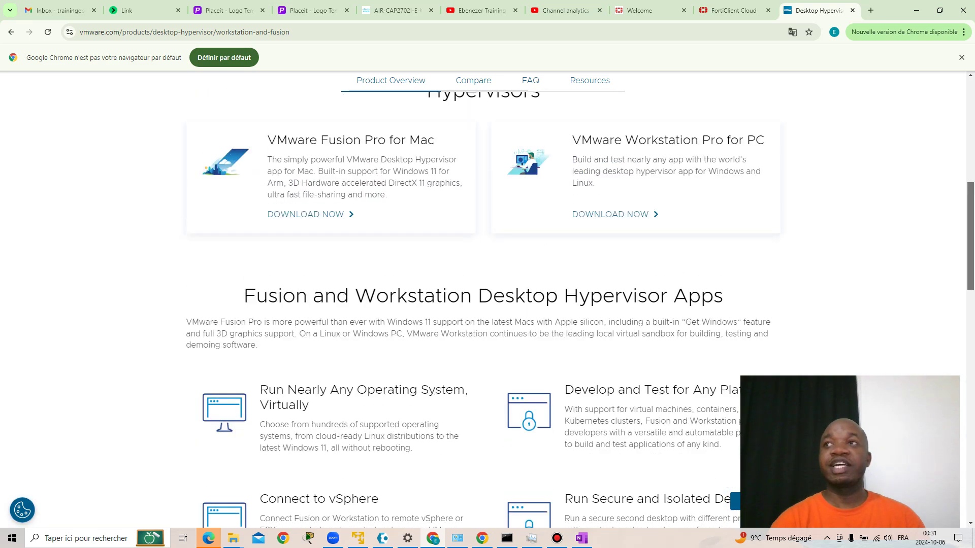
scroll(482, 304, up, 4)
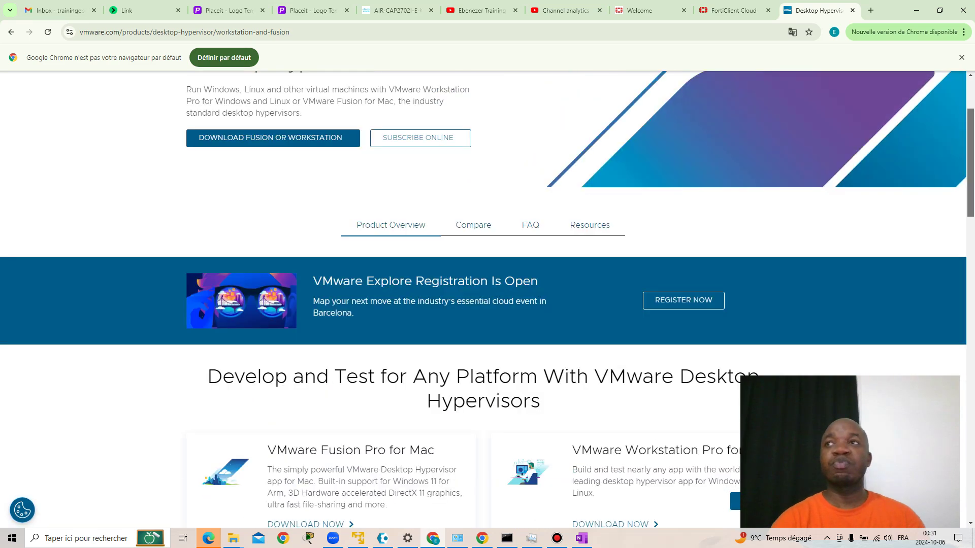
scroll(482, 304, down, 6)
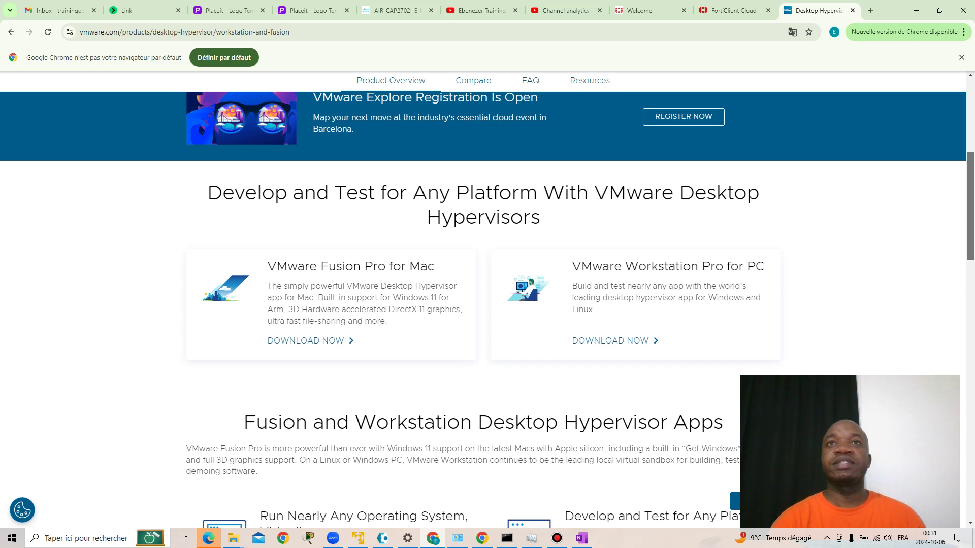
scroll(483, 305, up, 1)
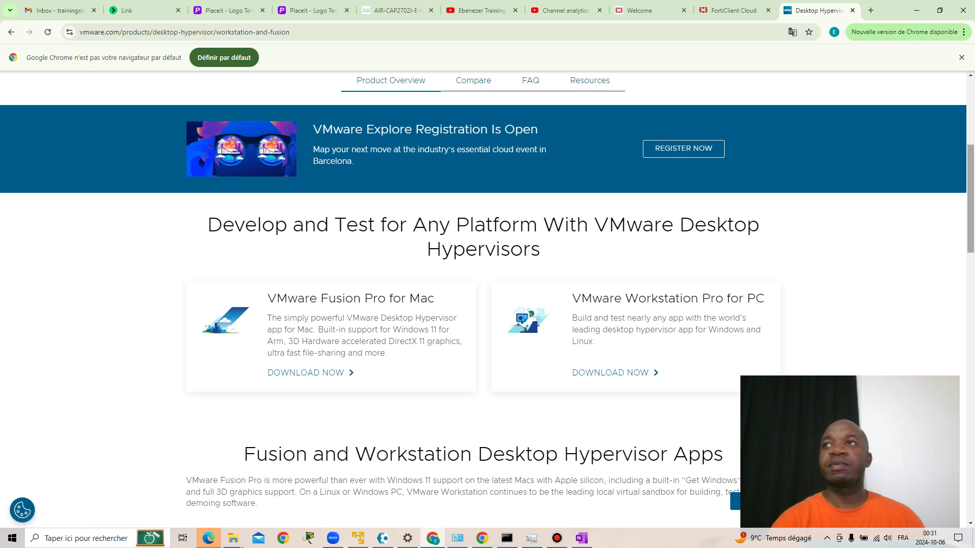
scroll(483, 304, up, 5)
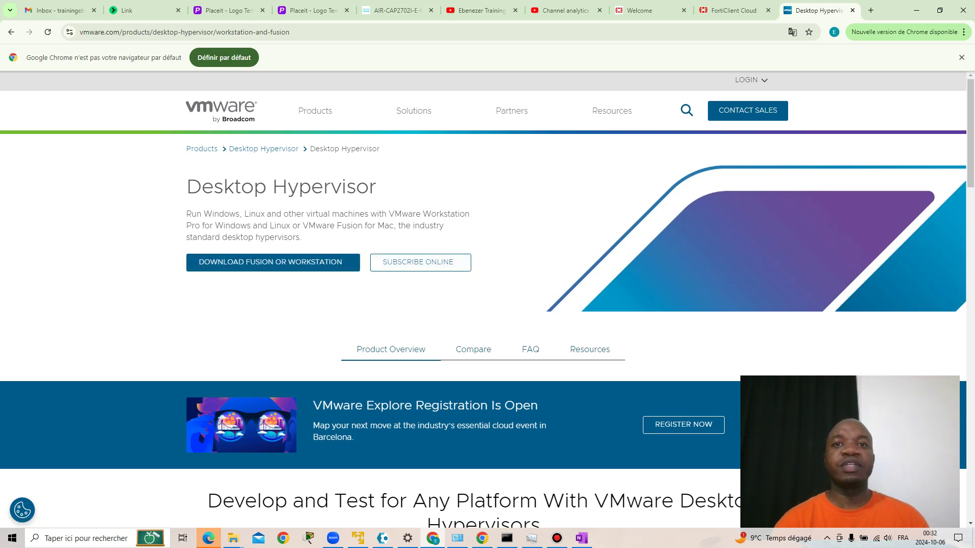
Switch to VMware Workstation 17 Player to view its home window, and return to the browser.
click(358, 538)
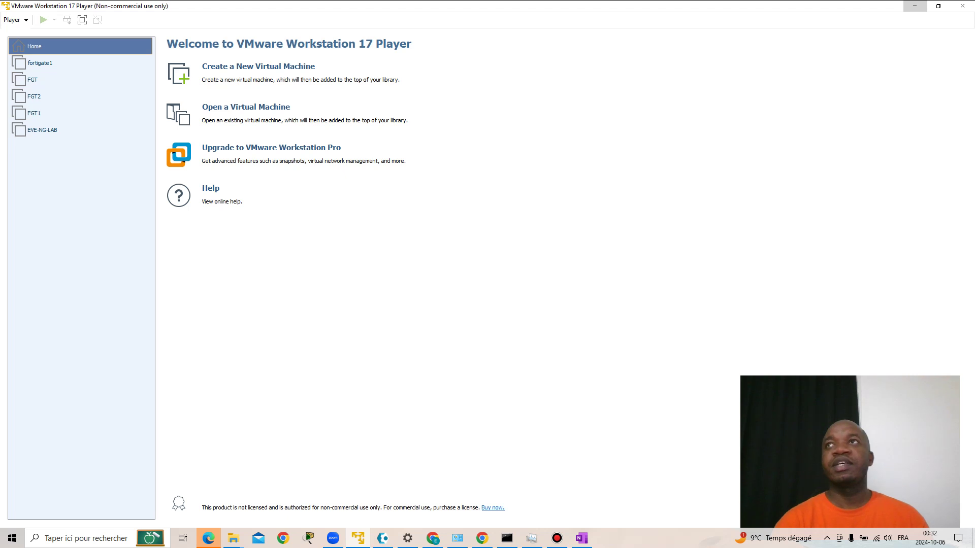
click(915, 6)
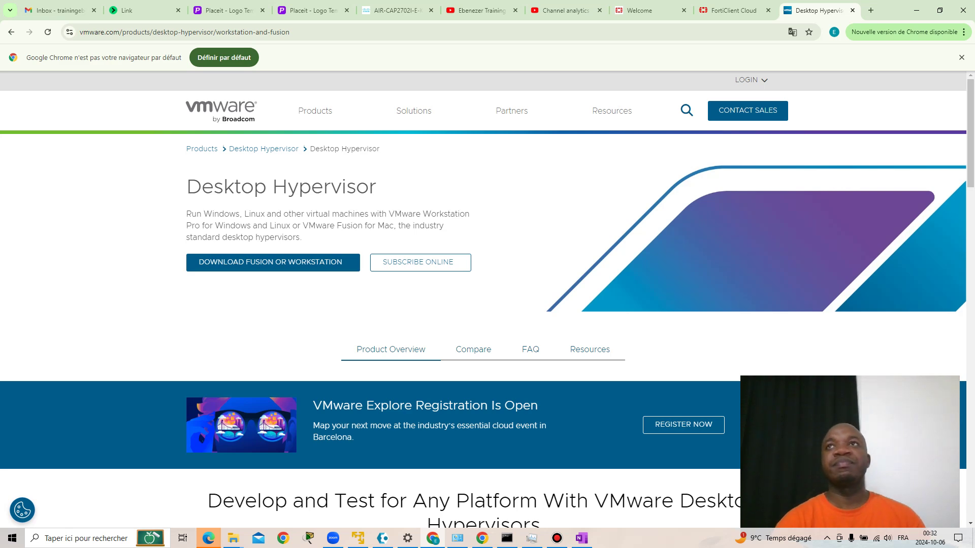
click(734, 10)
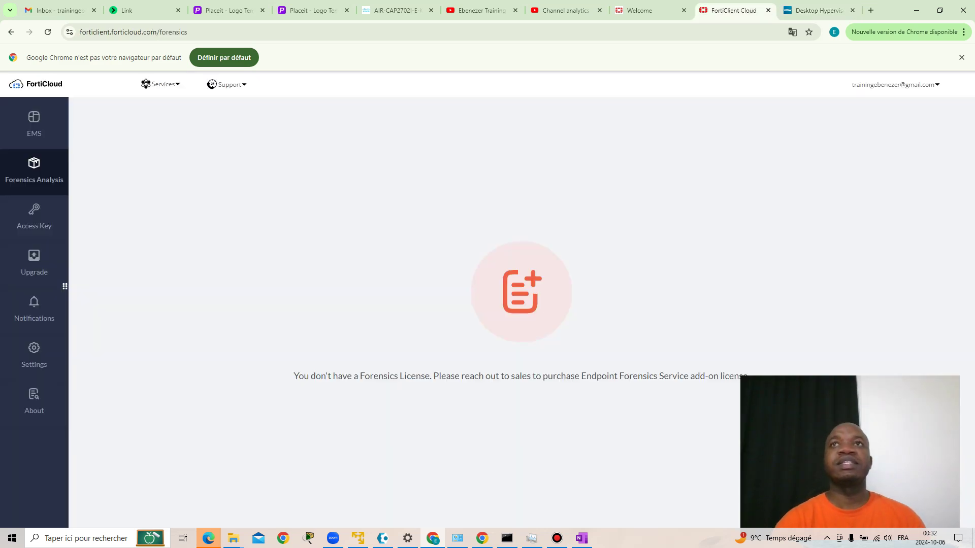
click(639, 11)
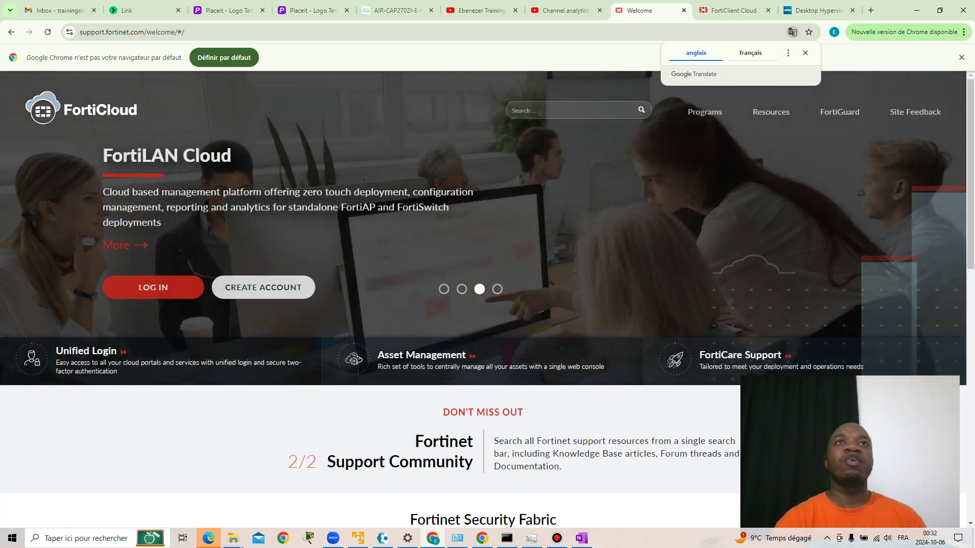
key(ctrl+l)
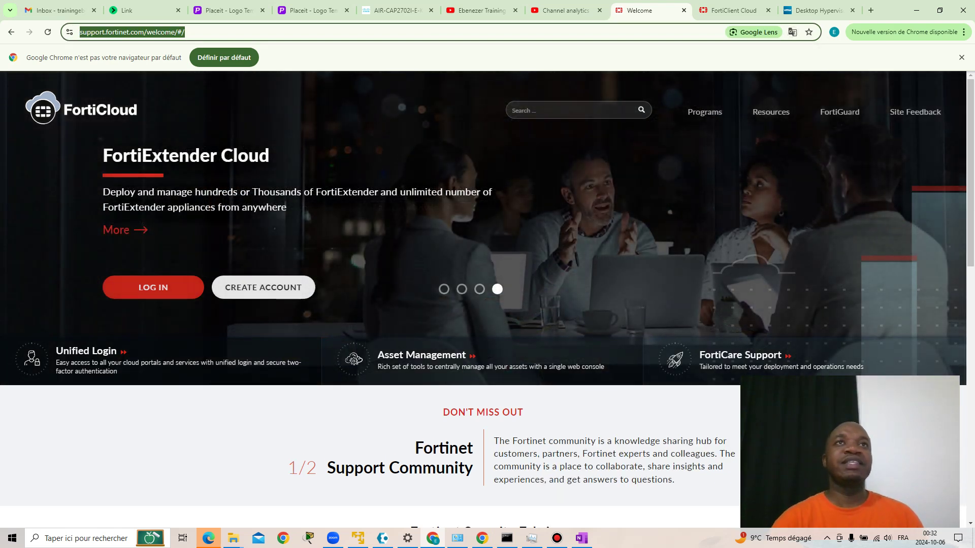
text(HT)
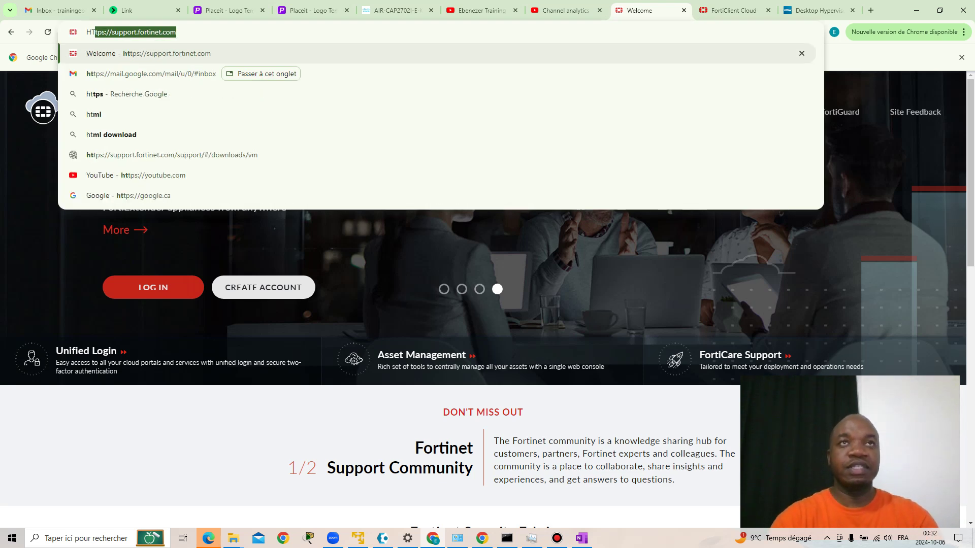
key(BackSpace)
key(BackSpace)
key(BackSpace)
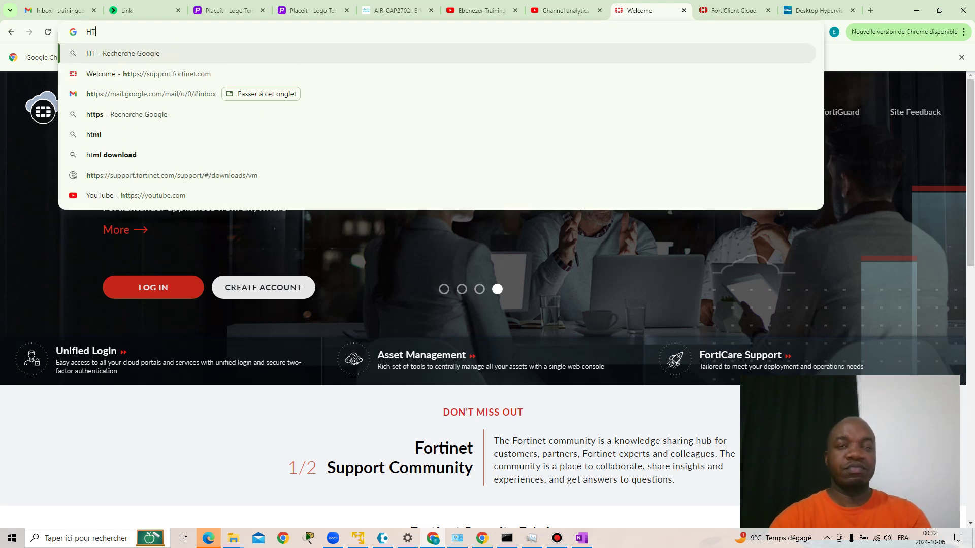
text(https://support.fortinet.com)
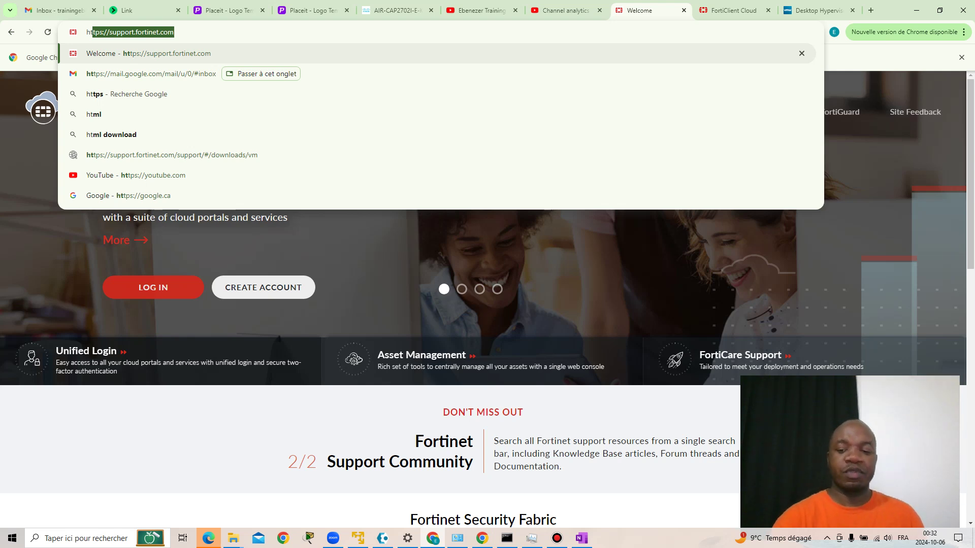
key(Return)
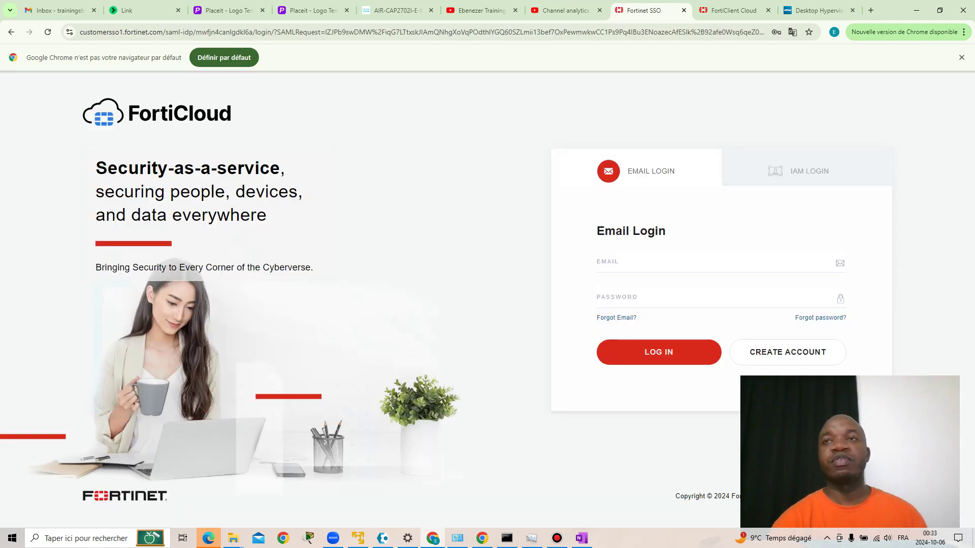
Log in to FortiCloud with the saved account e-mail and password.
click(642, 263)
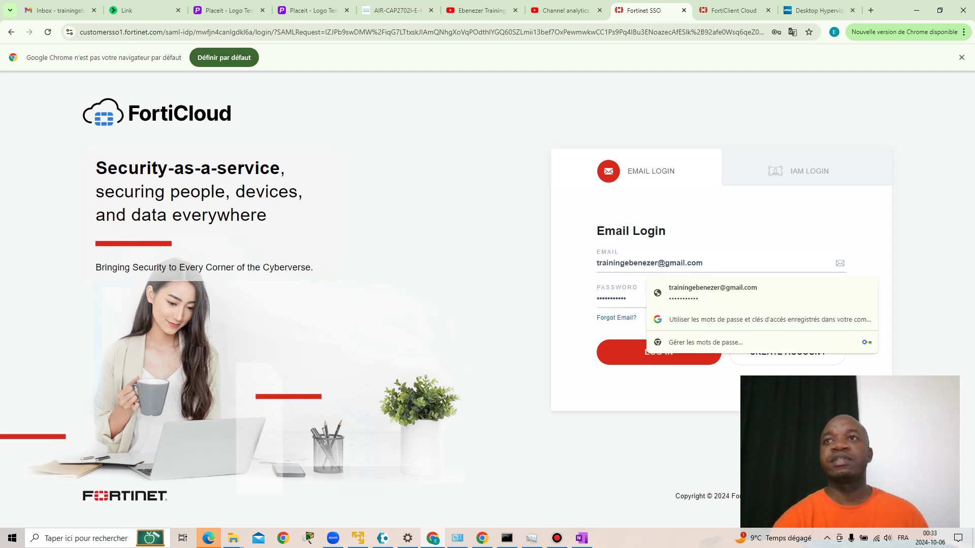
click(658, 358)
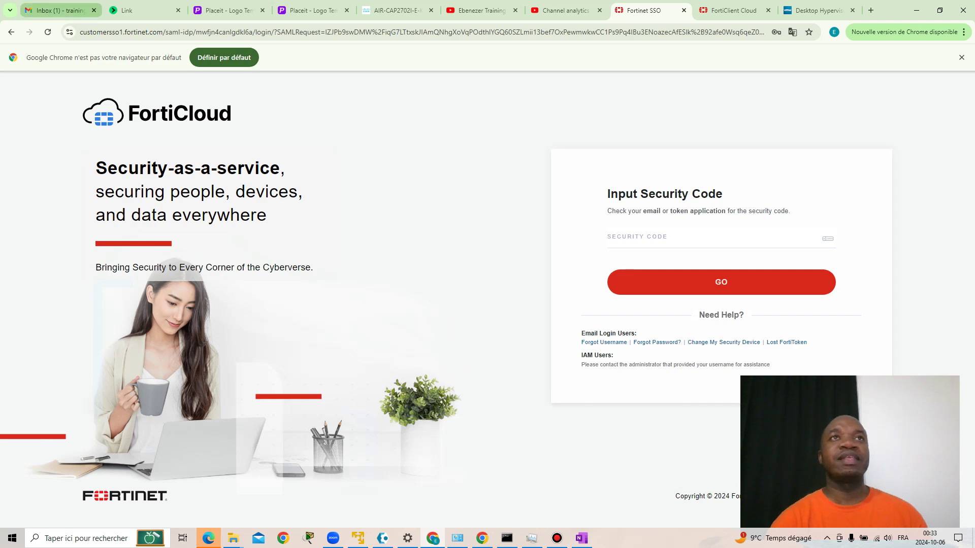
Open the newest Fortinet token e-mail in the Gmail inbox and copy its authentication token code.
click(56, 10)
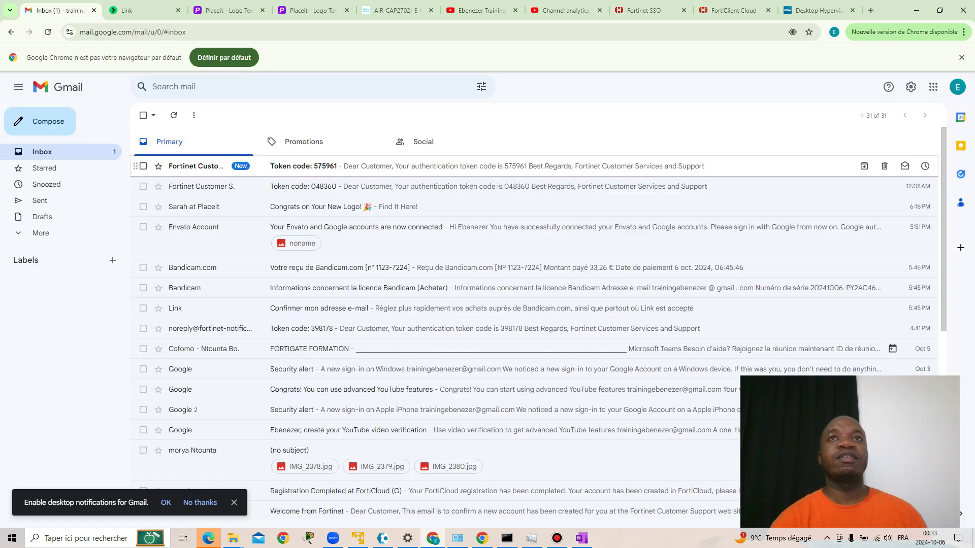
click(457, 166)
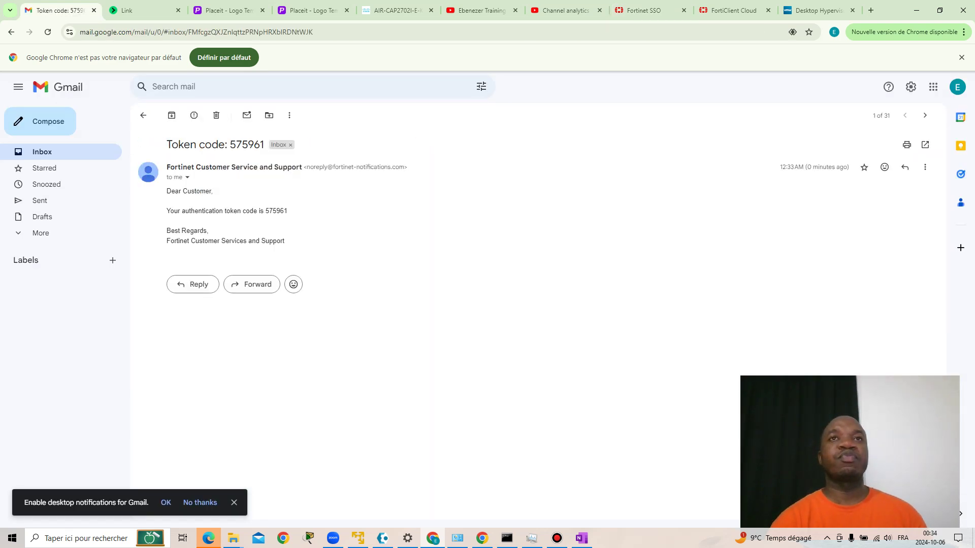
drag(266, 210, 287, 211)
key(ctrl+c)
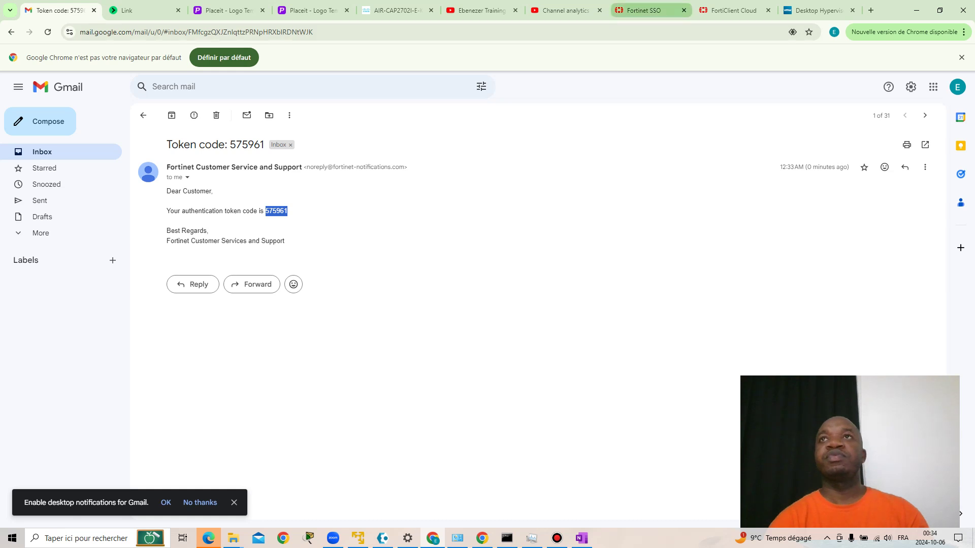
Paste the copied token code into the FortiCloud security code field, replacing the autofilled e-mail, and submit it.
click(644, 10)
click(697, 238)
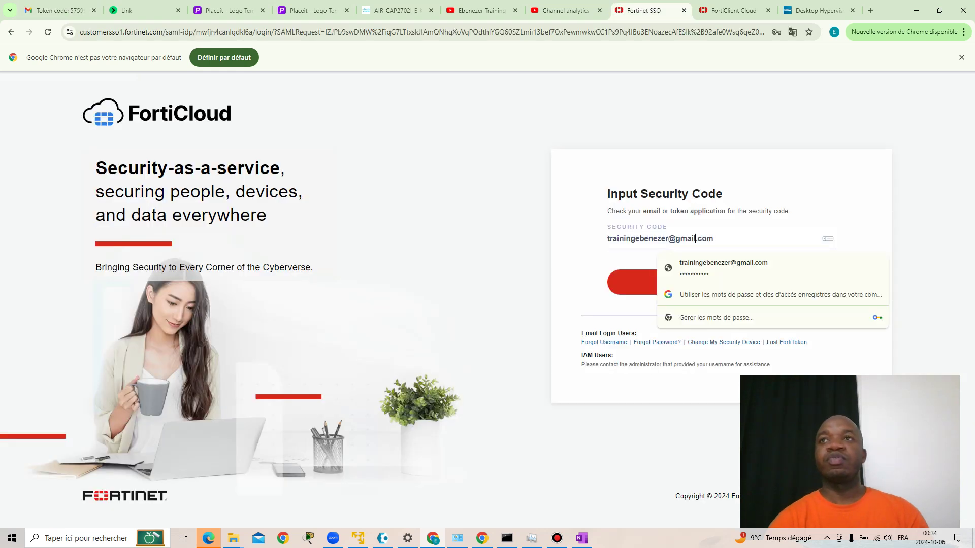
drag(713, 238, 608, 239)
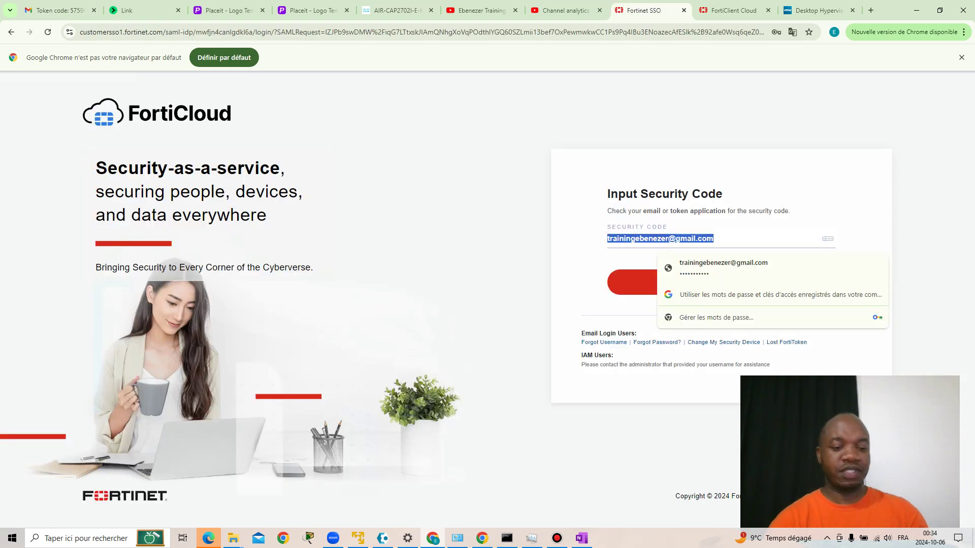
key(ctrl+v)
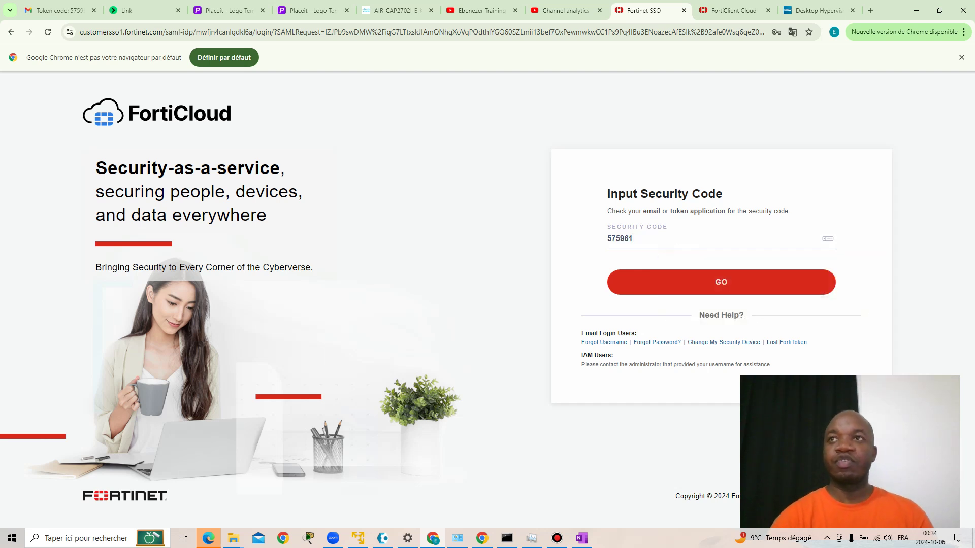
key(Return)
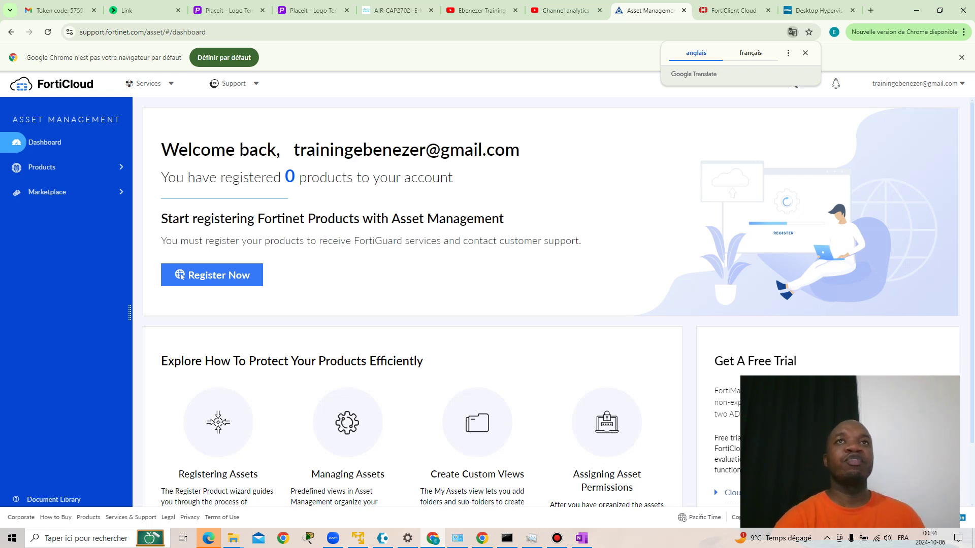
Open the VM Images downloads under Support and expand the FortiGate 7.6.0 version to list its files.
click(234, 83)
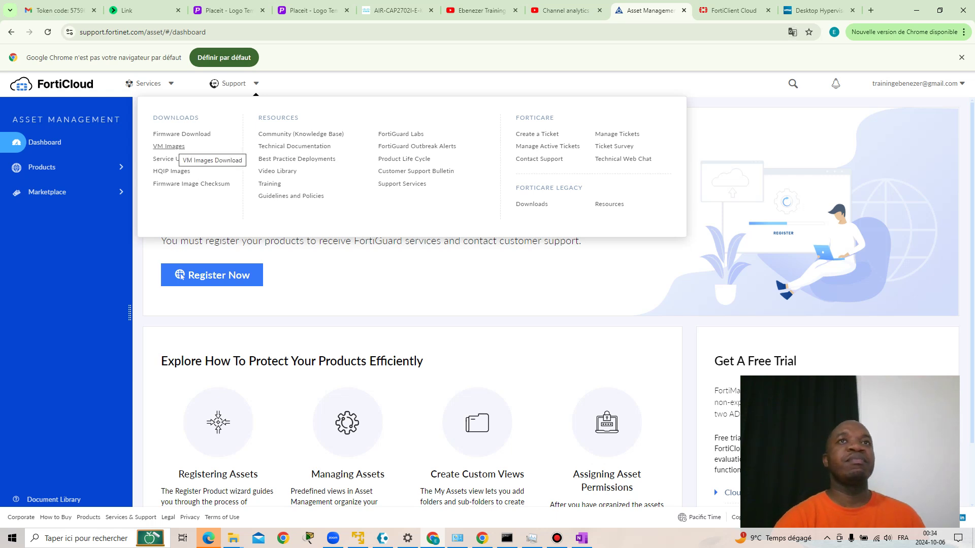
click(170, 147)
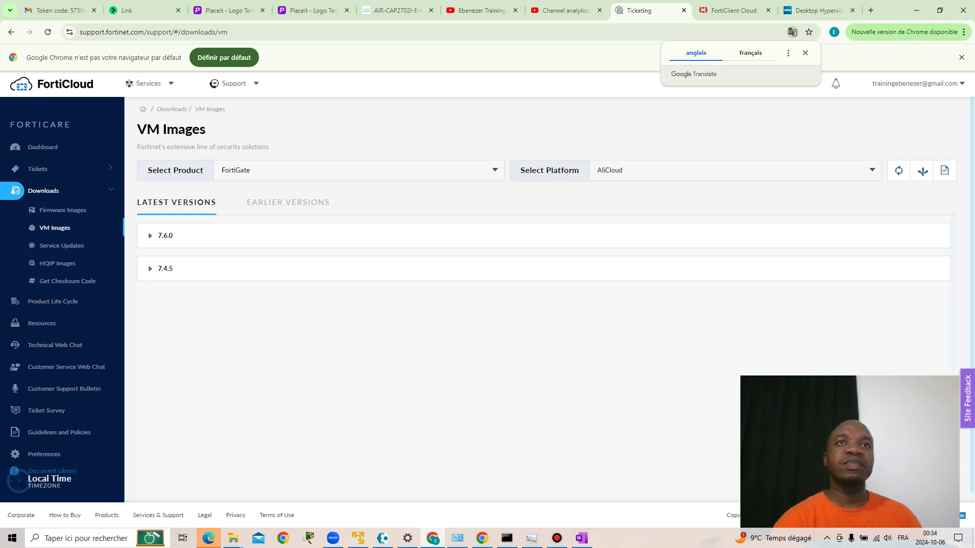
click(150, 236)
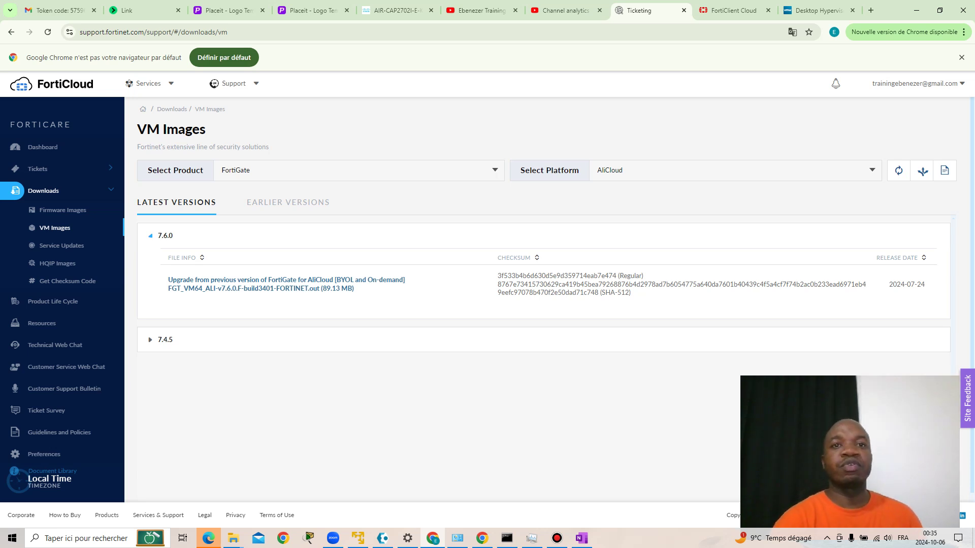
Review the extracted FGT_VM64-v7.0.13.M-build0566 folder and the VMware Workstation 17 Player home page, and return to the VM Images page.
mouse_move(233, 539)
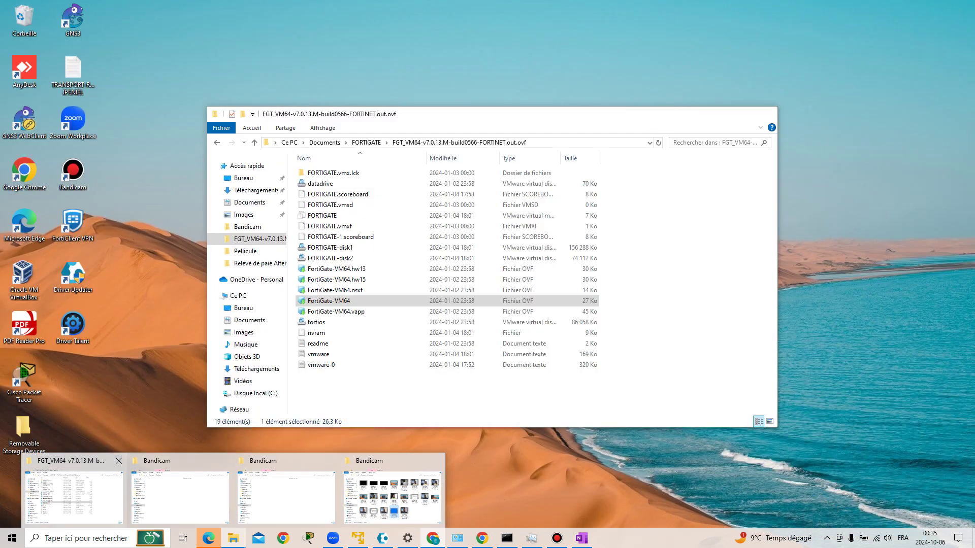
click(74, 485)
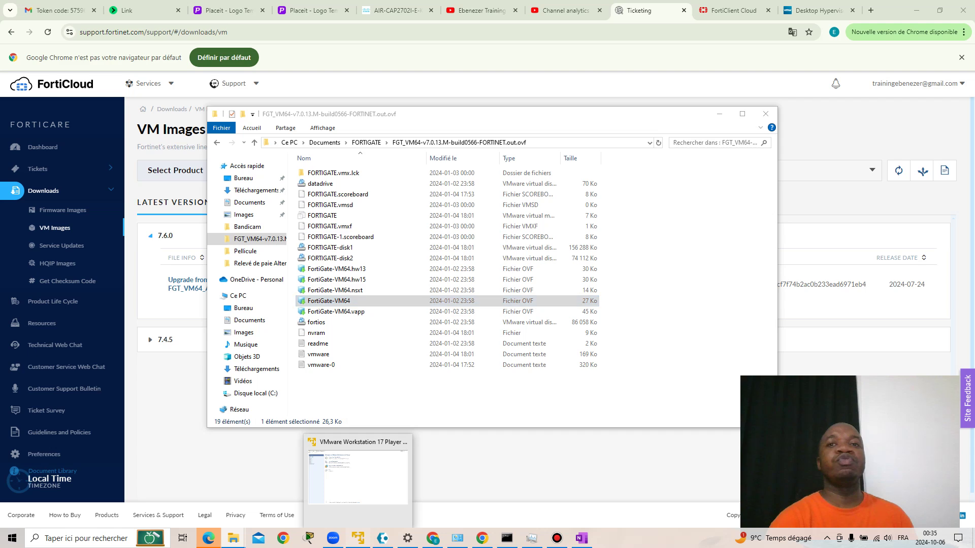
click(373, 482)
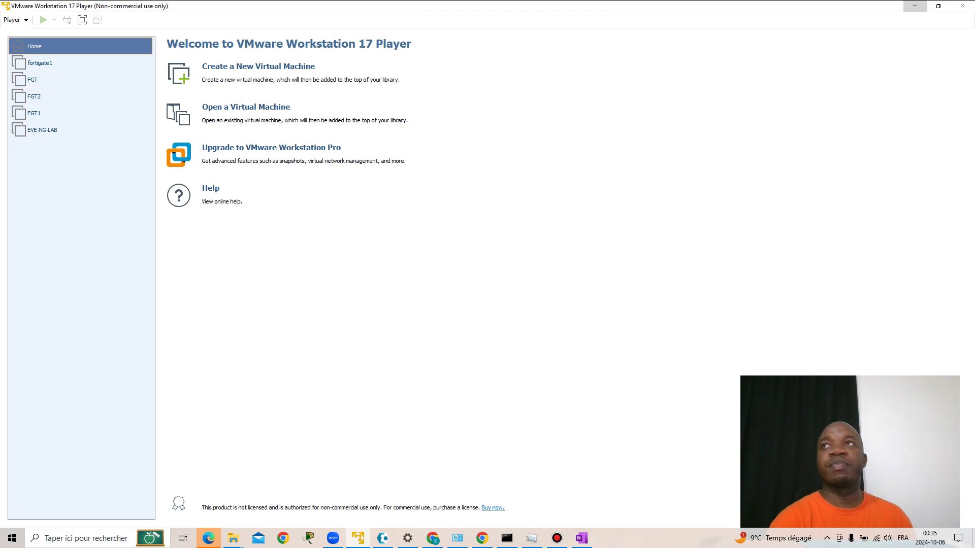
click(915, 6)
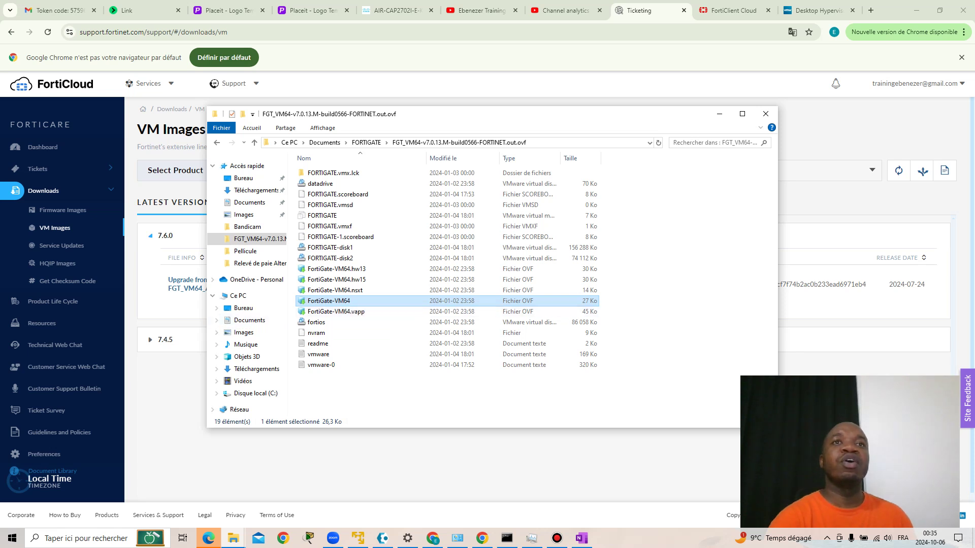
click(171, 391)
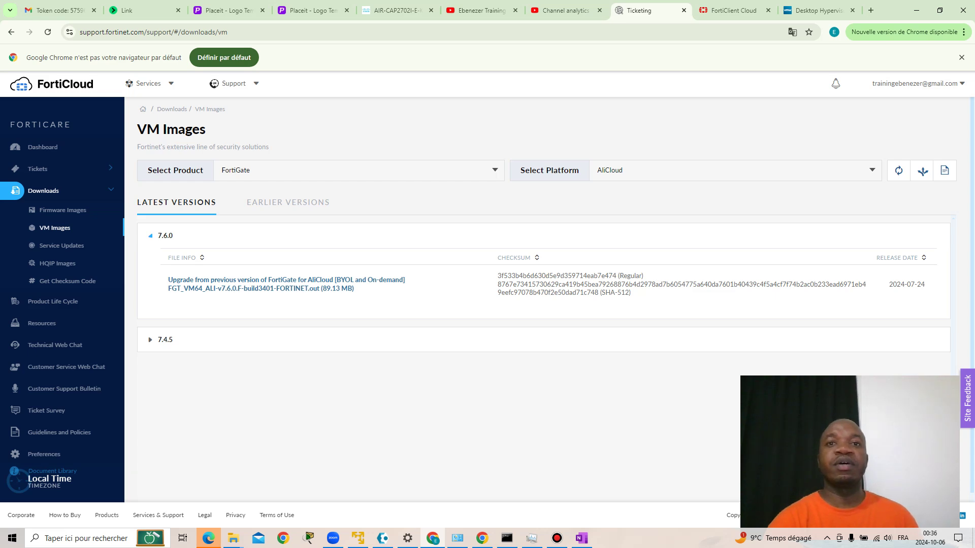
Open the FortiGate-VM64 OVF file from the FGT_VM64-v7.0.13.M-build0566 folder in VMware Workstation Player and accept the license agreement.
mouse_move(234, 539)
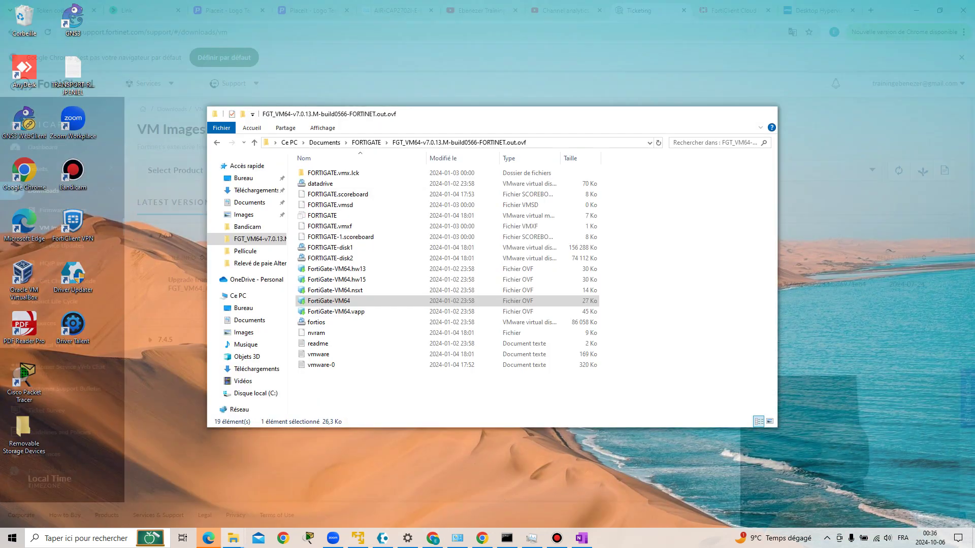
click(74, 495)
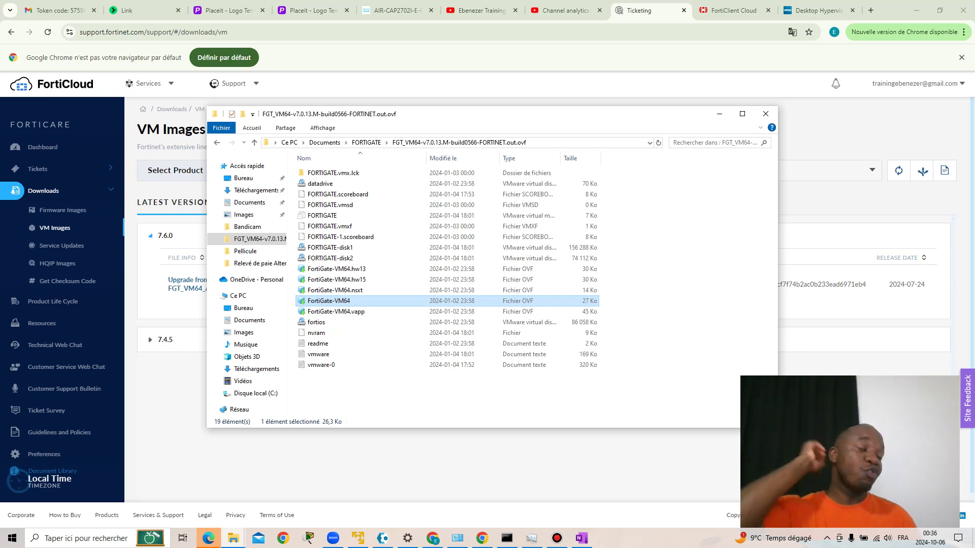
key(Return)
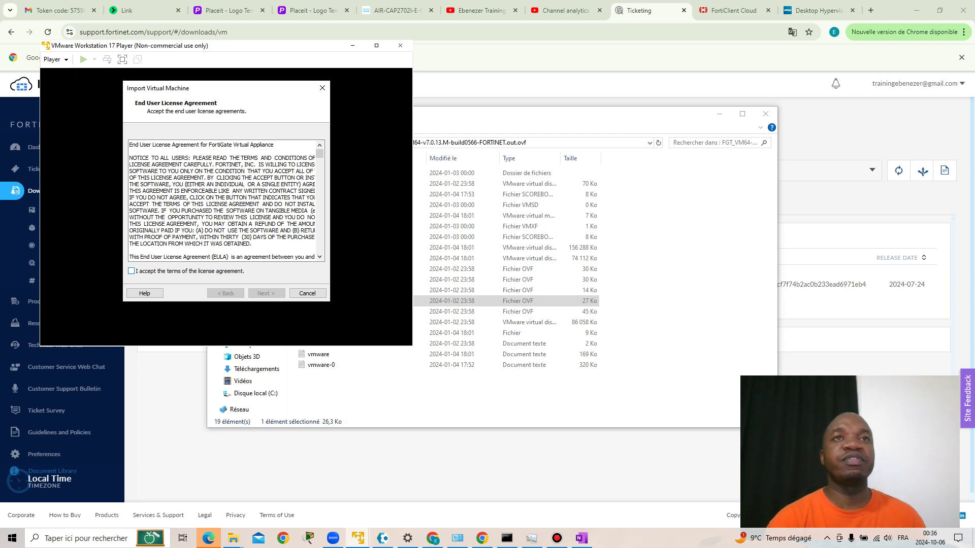
click(131, 271)
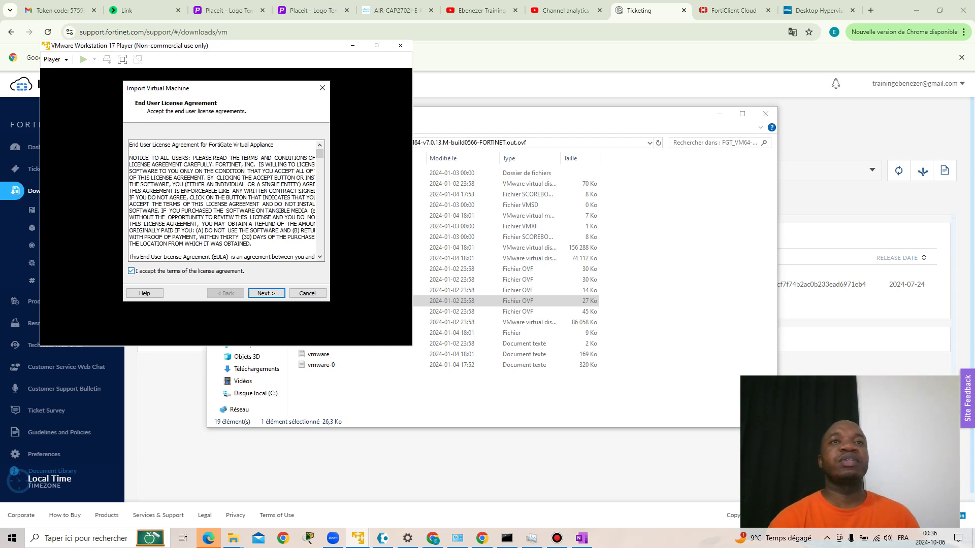
click(267, 294)
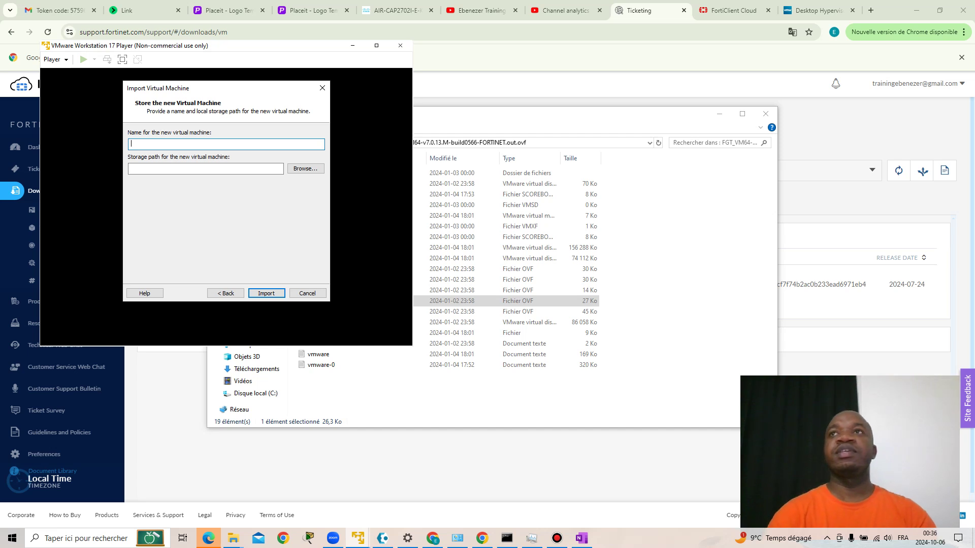
Name the new virtual machine FORTIGATE4, keep the suggested storage path, and import it.
click(720, 113)
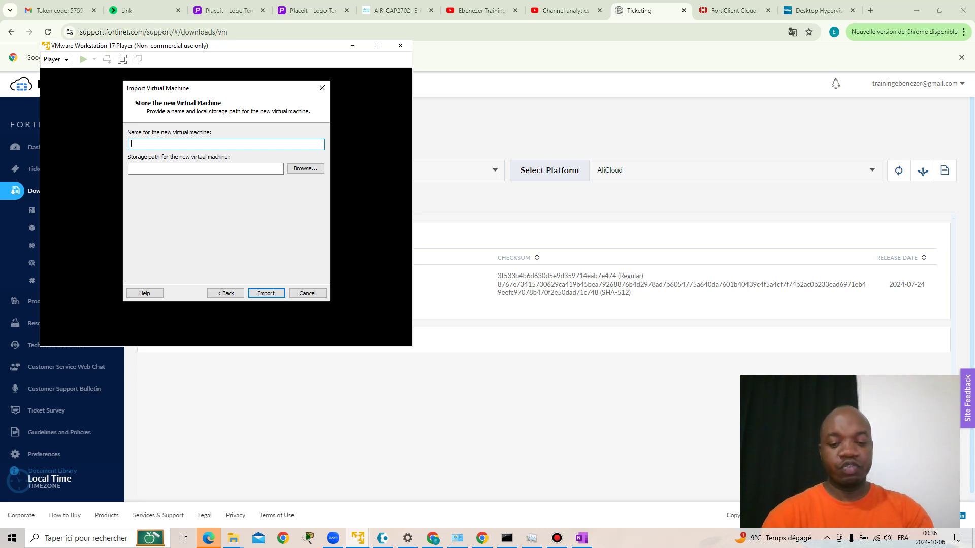
text(FORT)
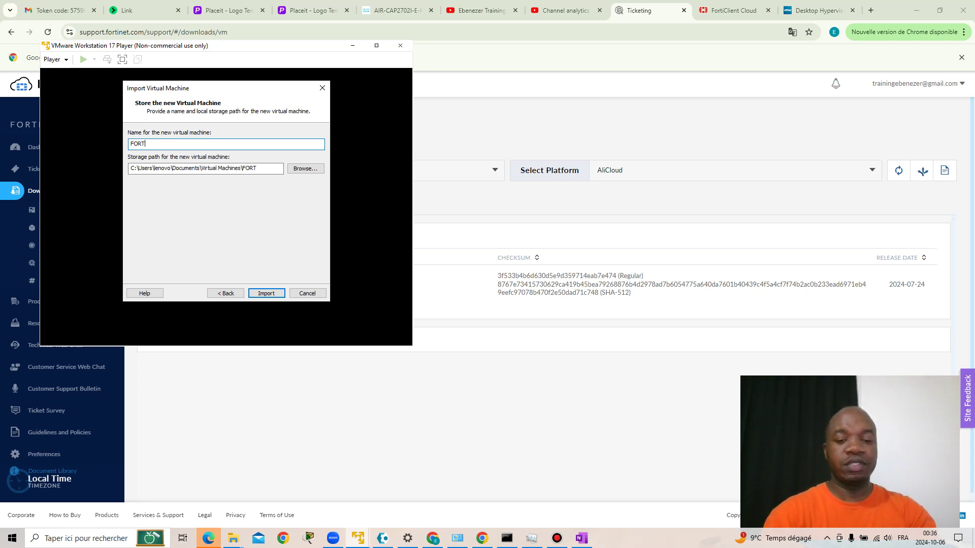
text(IGATE4)
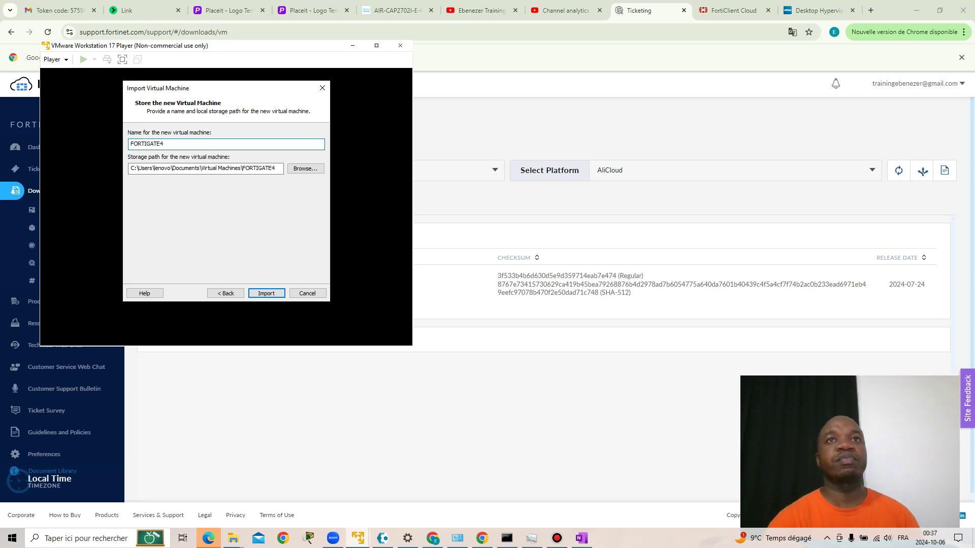
key(Return)
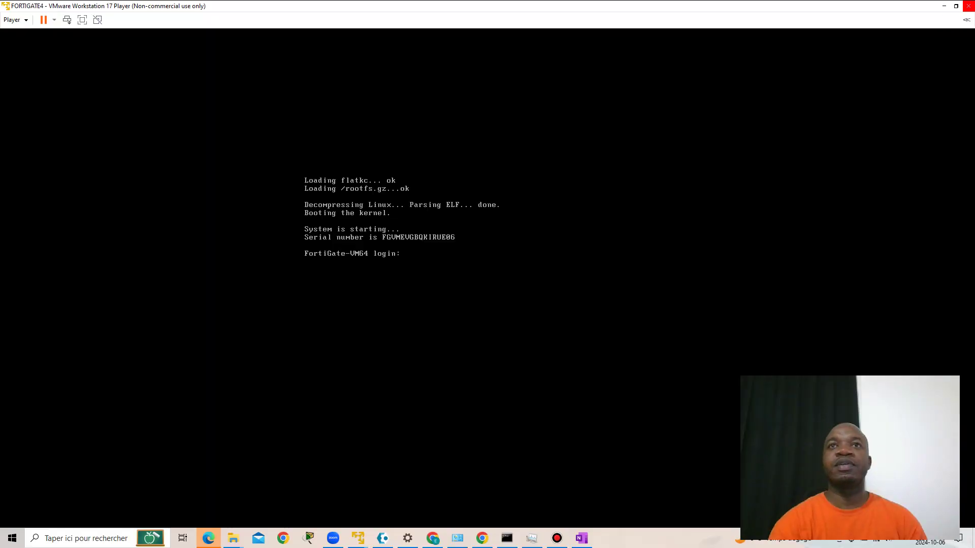
Log in to the FortiGate-VM64 console as admin, and enter and confirm a new admin password.
click(16, 31)
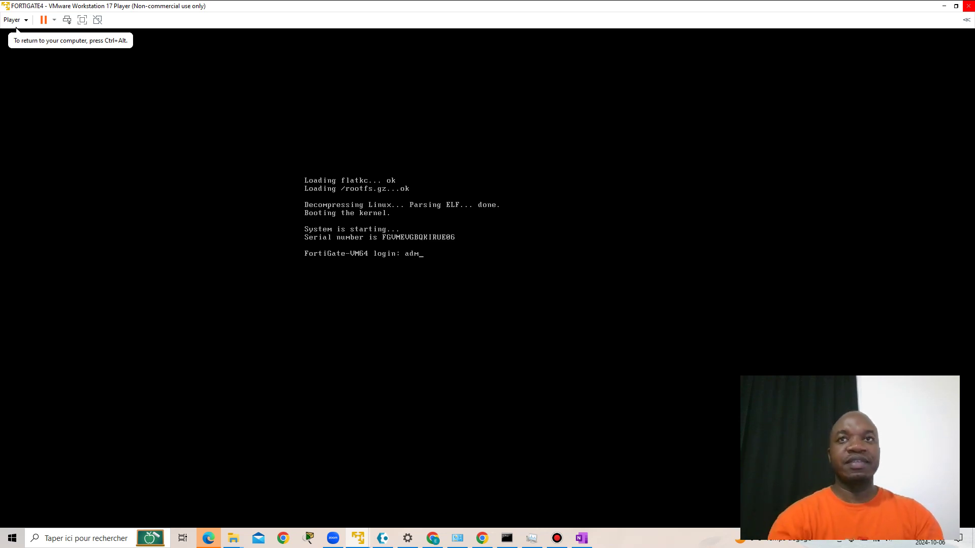
key(Return)
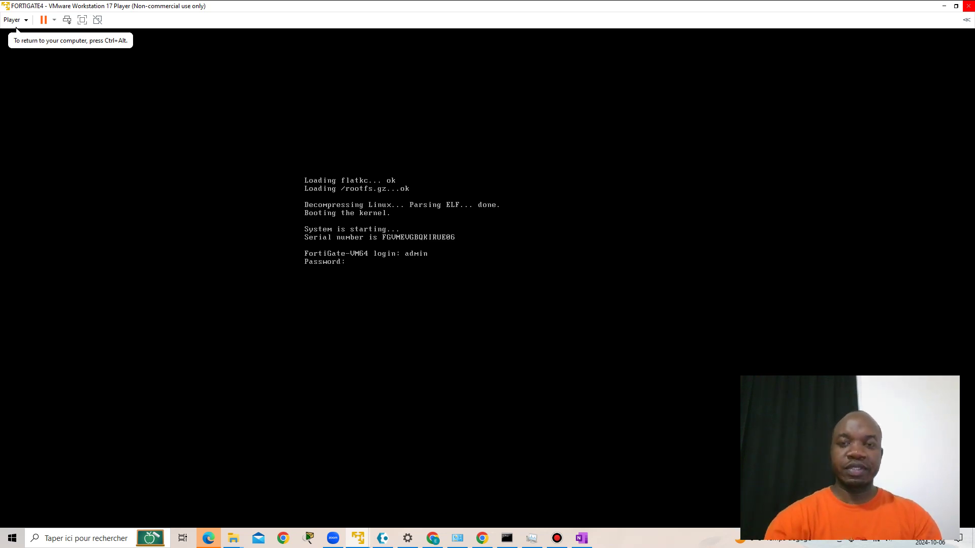
key(Return)
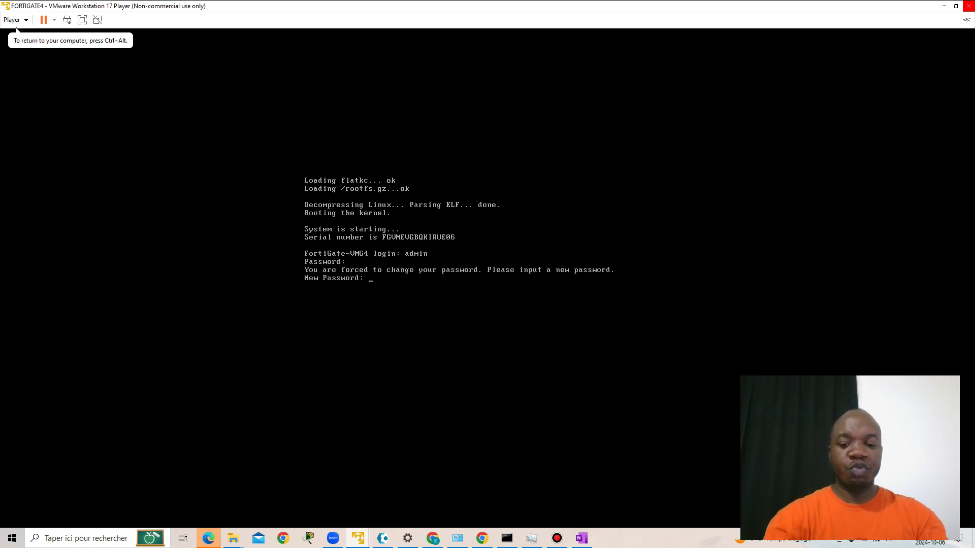
key(Return)
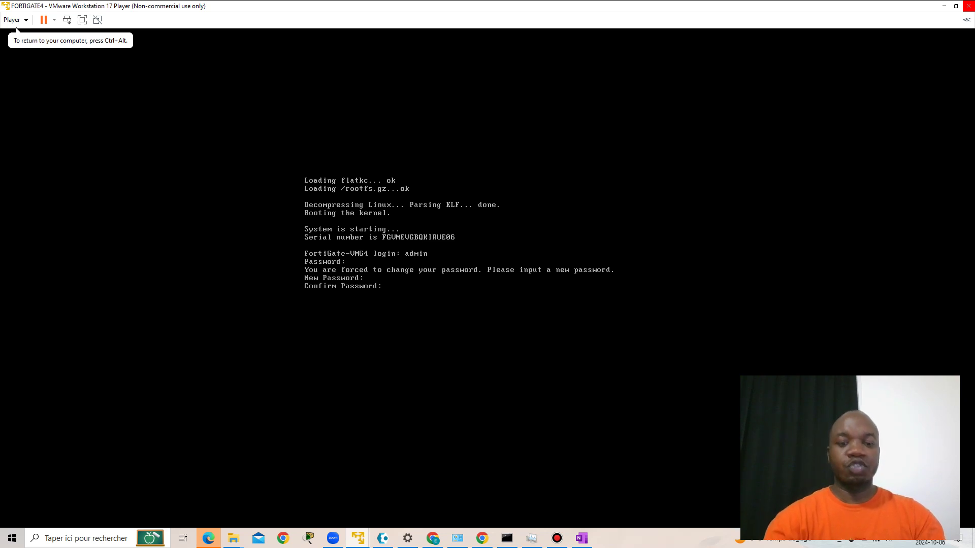
key(Return)
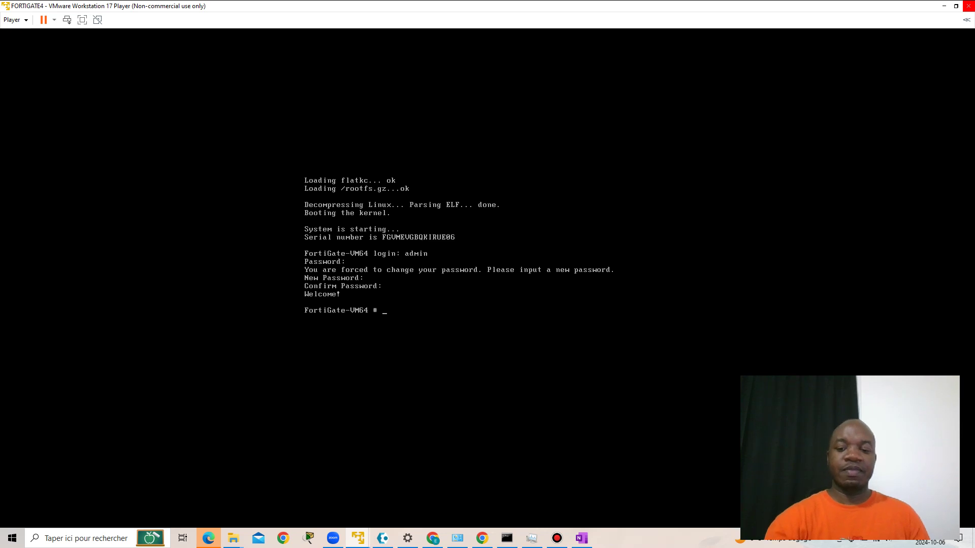
key(Return)
key(Return)
key(Return)
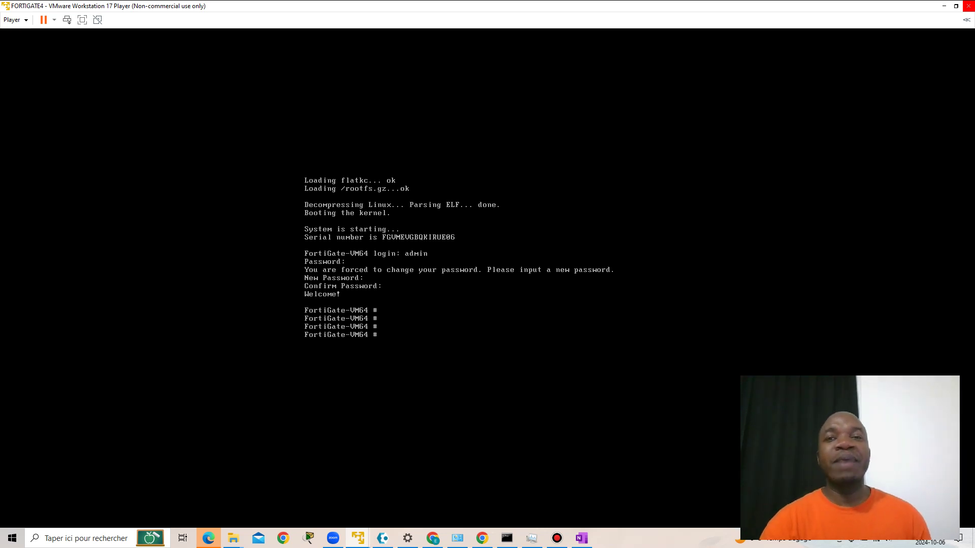
Run the command execute factoryreset2 in the FortiGate console and confirm the reset with y.
text(execute)
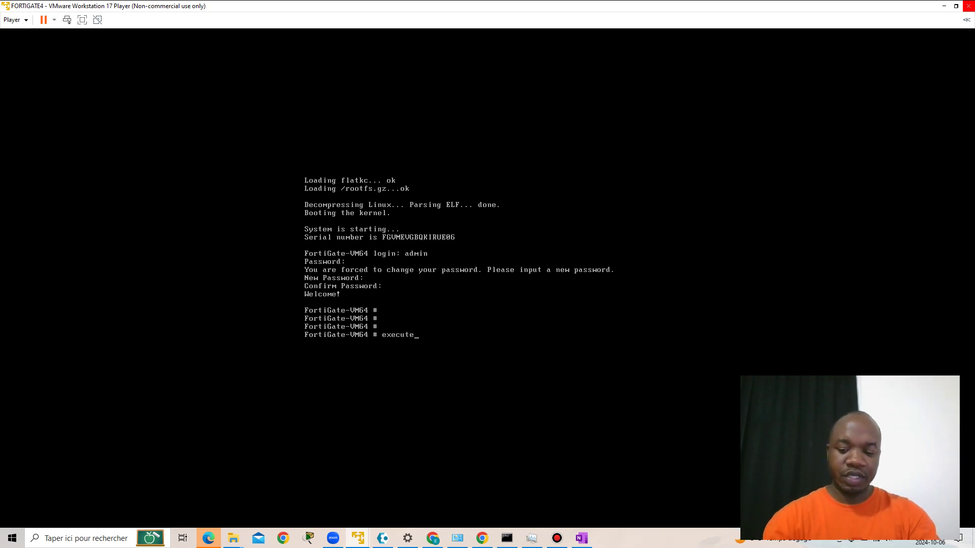
text( factoryreset)
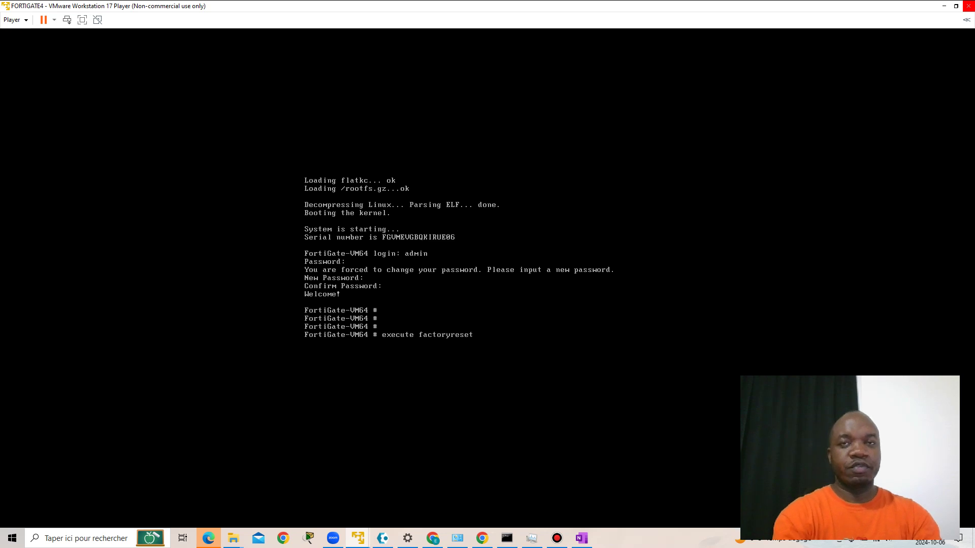
key(Tab)
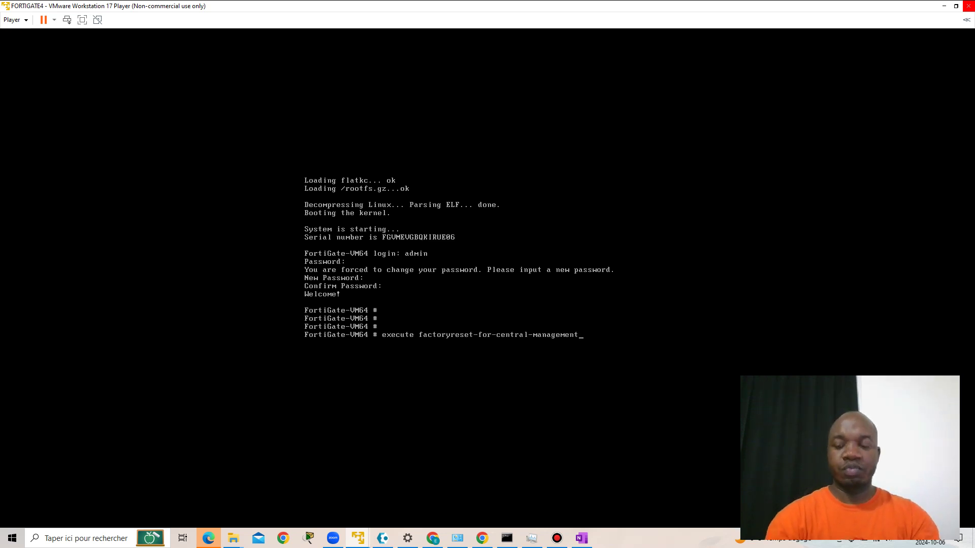
key(BackSpace)
key(BackSpace)
key(BackSpace)
key(BackSpace)
key(BackSpace)
key(BackSpace)
key(BackSpace)
key(BackSpace)
key(BackSpace)
key(BackSpace)
key(BackSpace)
key(BackSpace)
key(BackSpace)
key(BackSpace)
key(BackSpace)
key(BackSpace)
key(BackSpace)
key(BackSpace)
key(BackSpace)
key(BackSpace)
text(factoryreset)
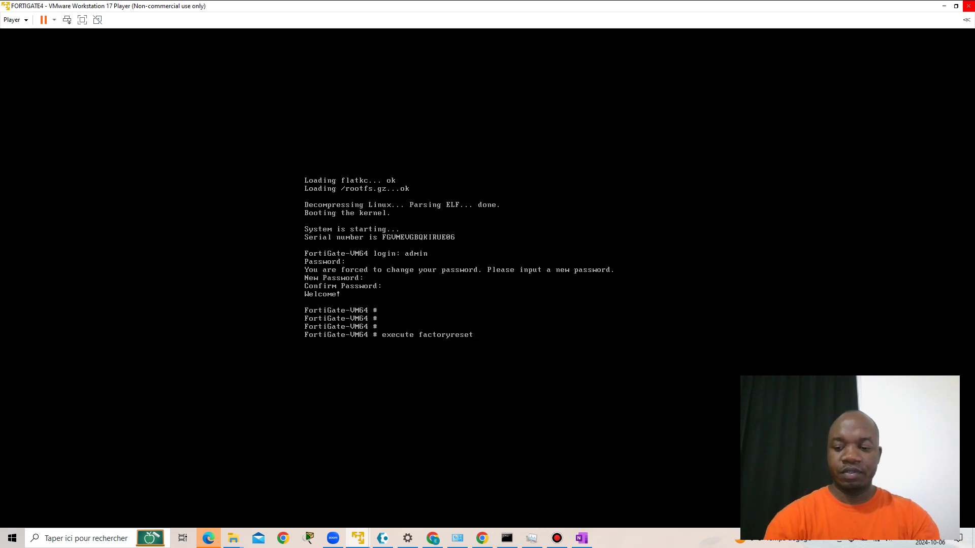
key(Return)
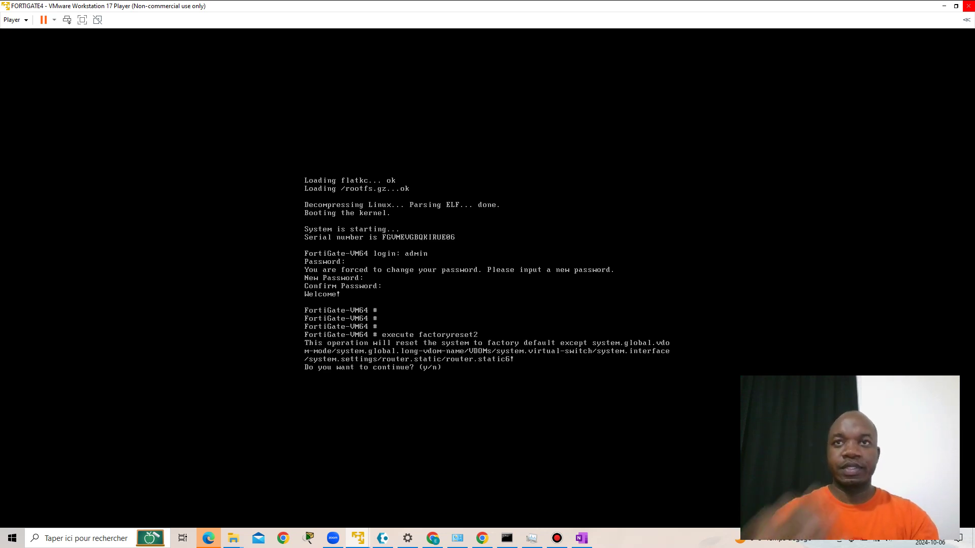
text(y)
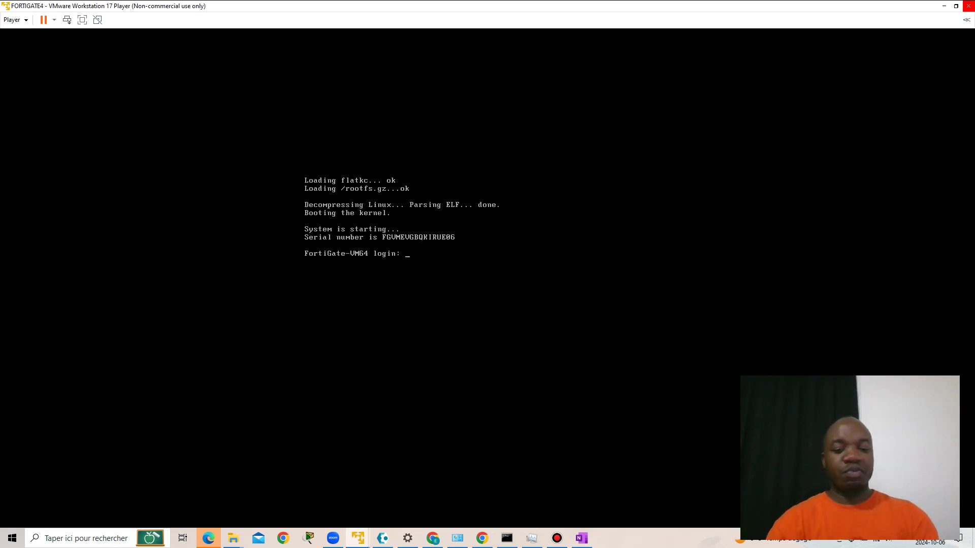
Log in as admin again after the factory reset, and enter and confirm a new admin password.
text(admin)
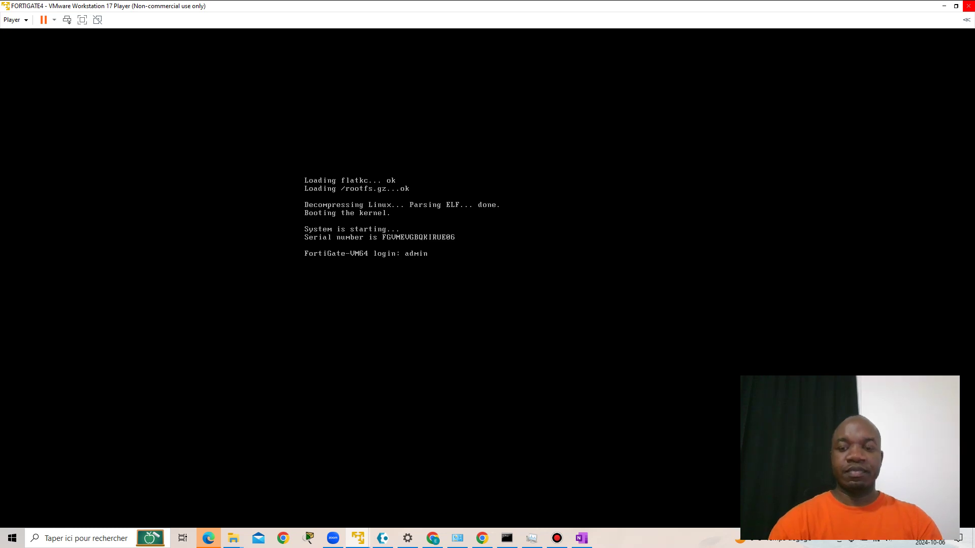
key(Return)
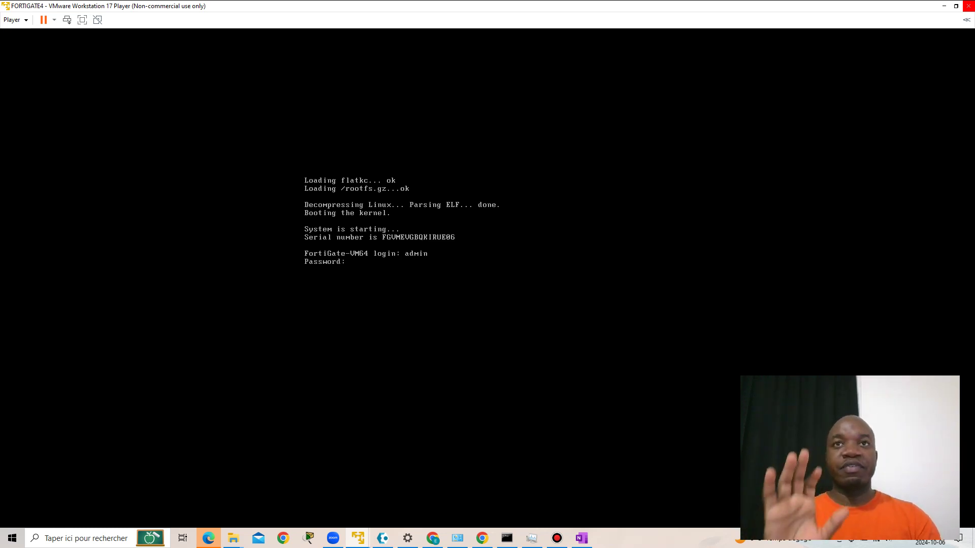
key(Return)
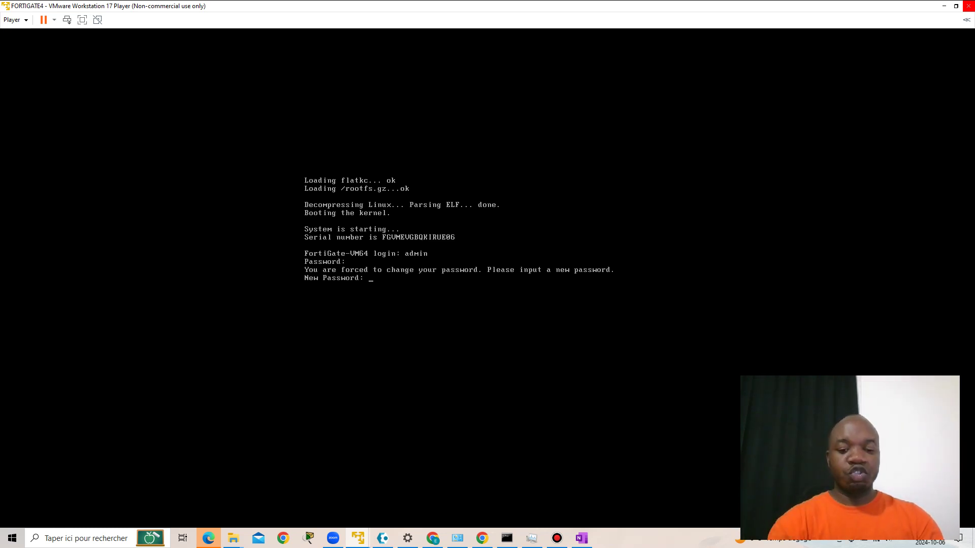
key(Return)
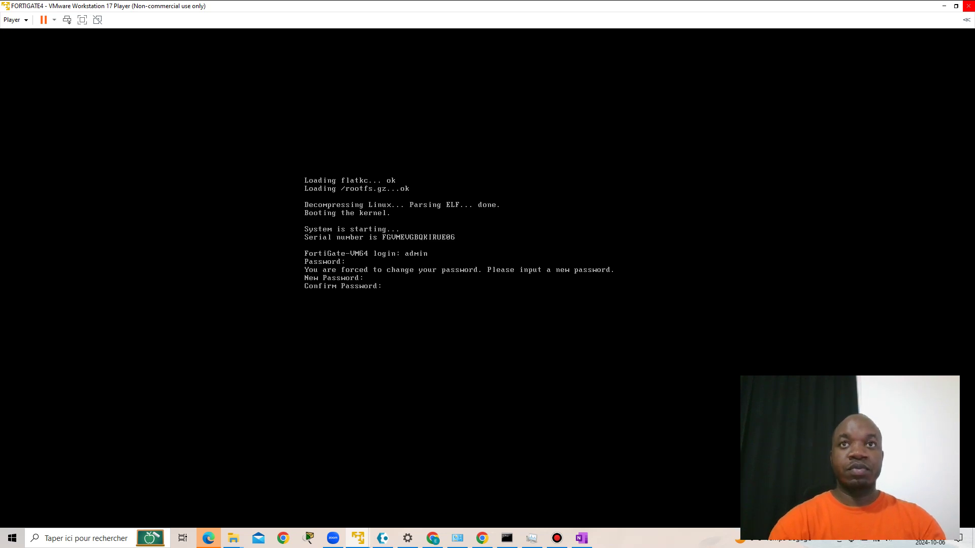
key(Return)
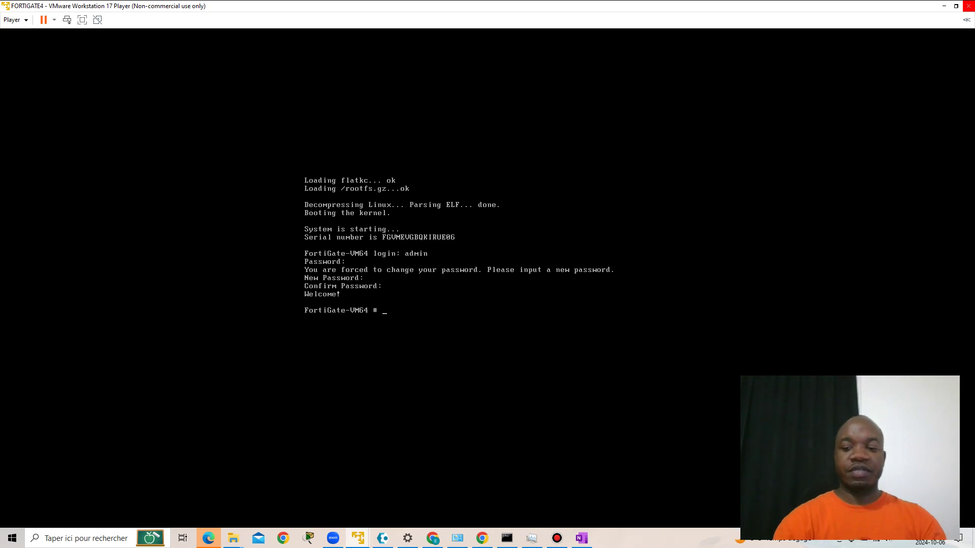
key(Return)
key(Return)
key(Return)
key(Return)
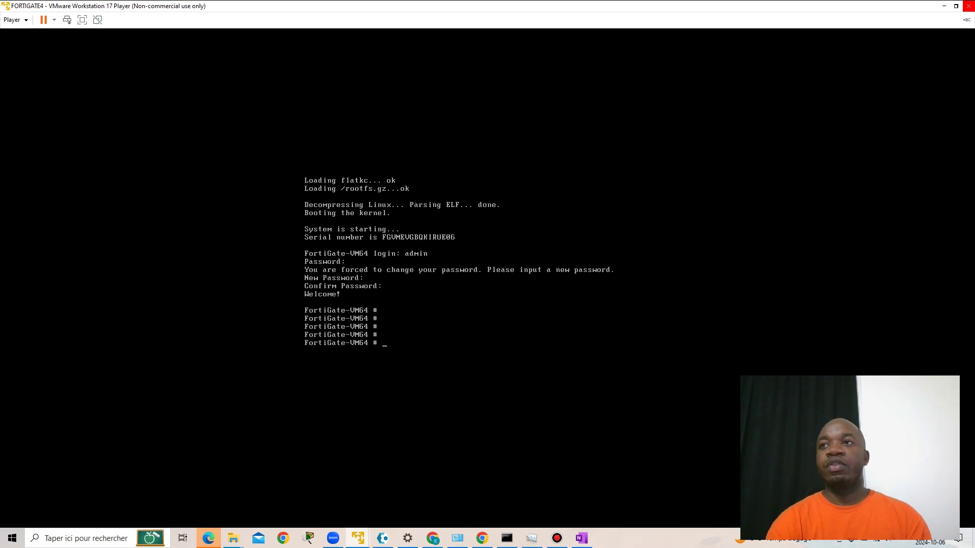
click(952, 382)
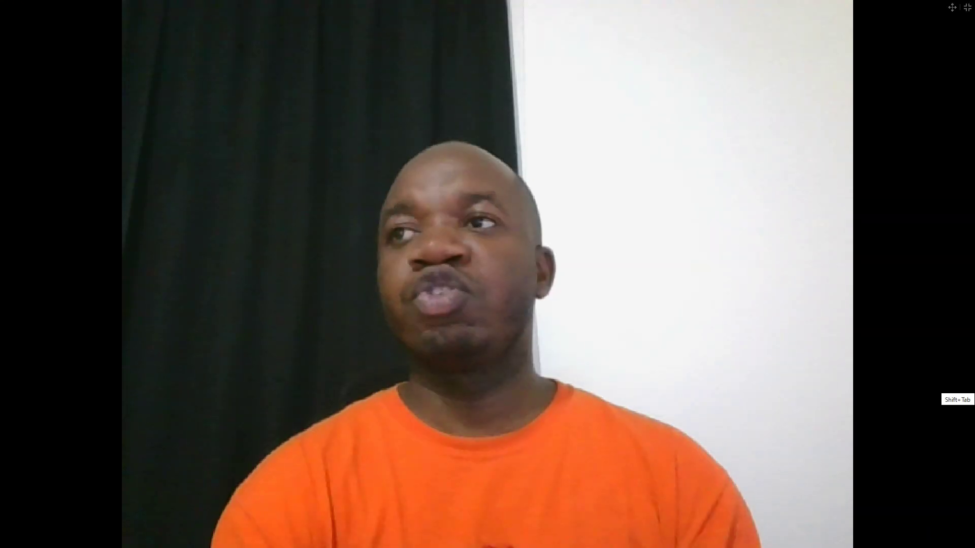